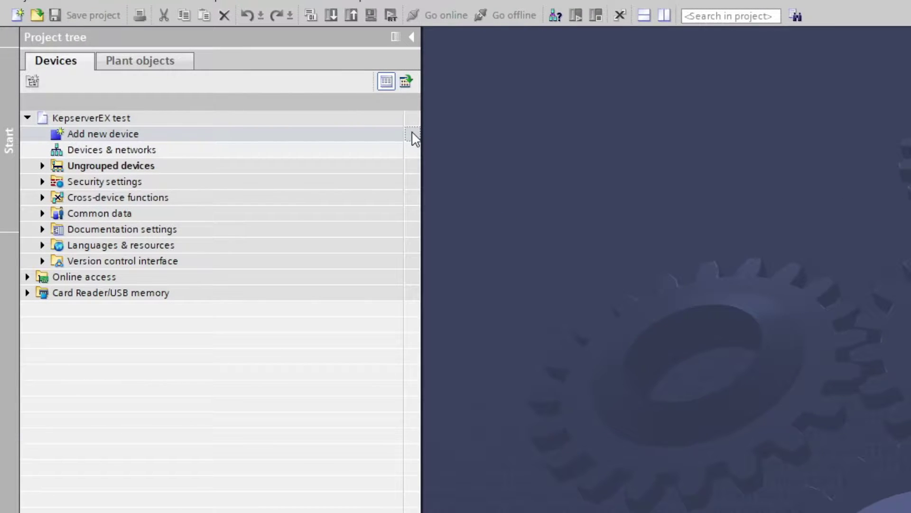
Add a CPU 1211C DC/DC/DC, article 6ES7 211-1AE40-0XB0 (V4.5), as PLC_1
double_click(414, 135)
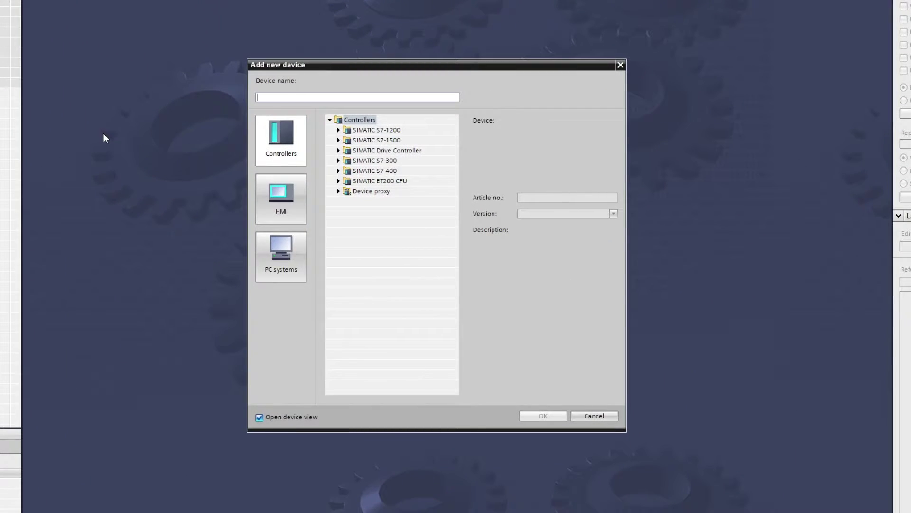
left_click(339, 129)
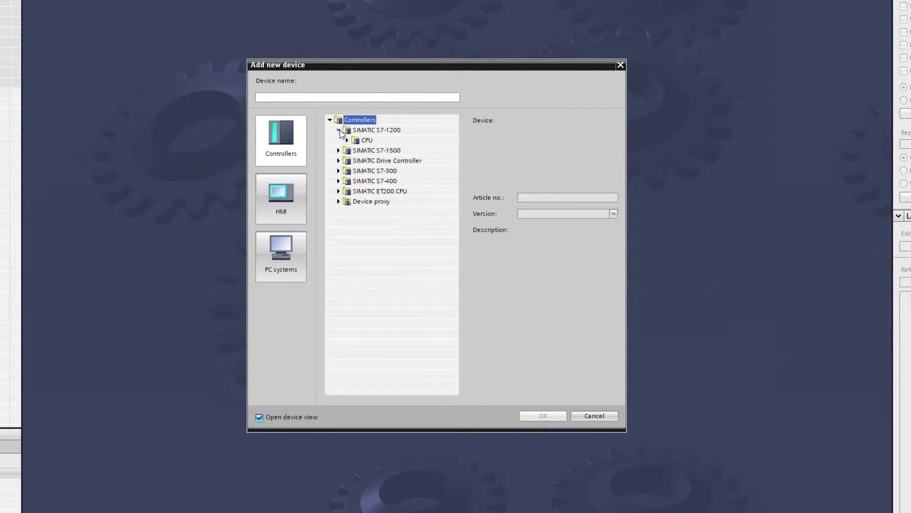
left_click(347, 140)
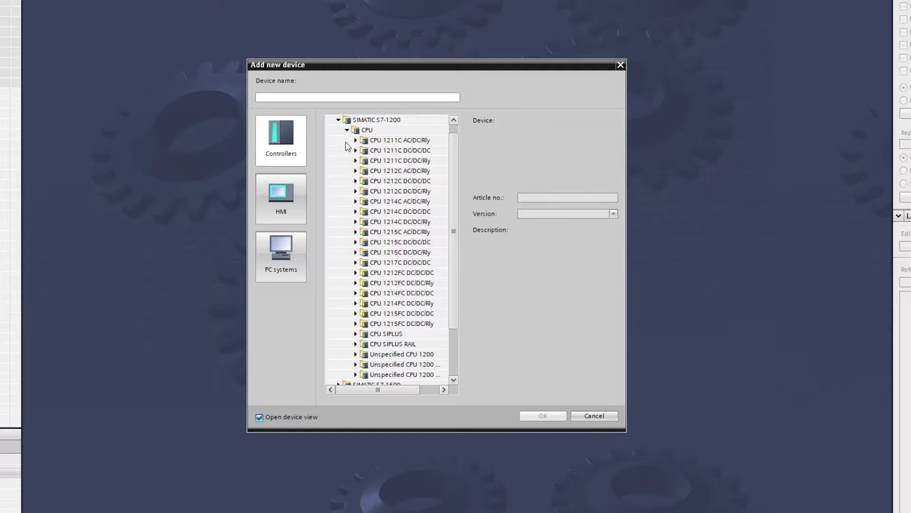
left_click(356, 150)
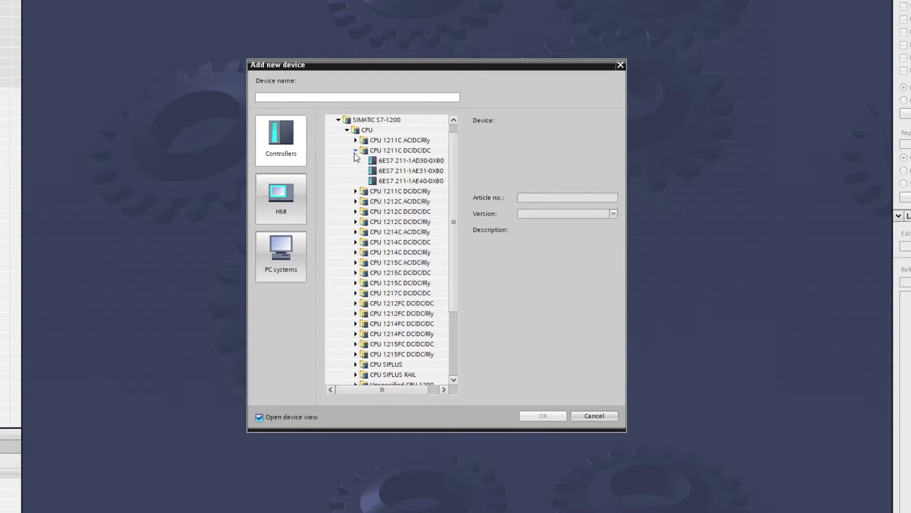
left_click(412, 182)
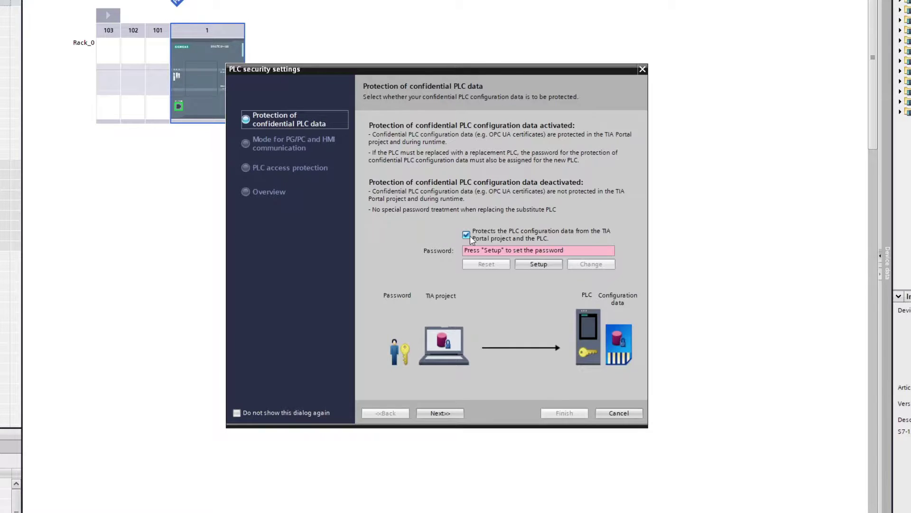
Finish the PLC security wizard with password-free access set to Full access (no protection)
left_click(446, 413)
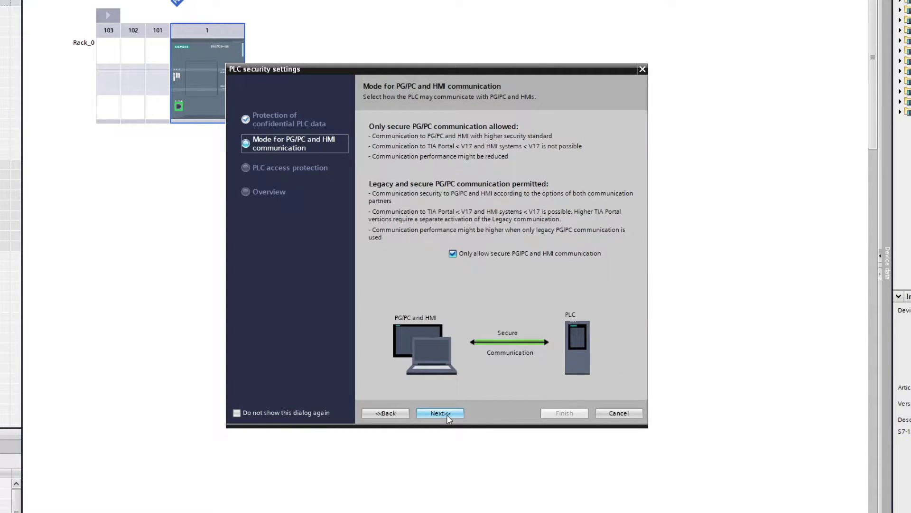
left_click(446, 413)
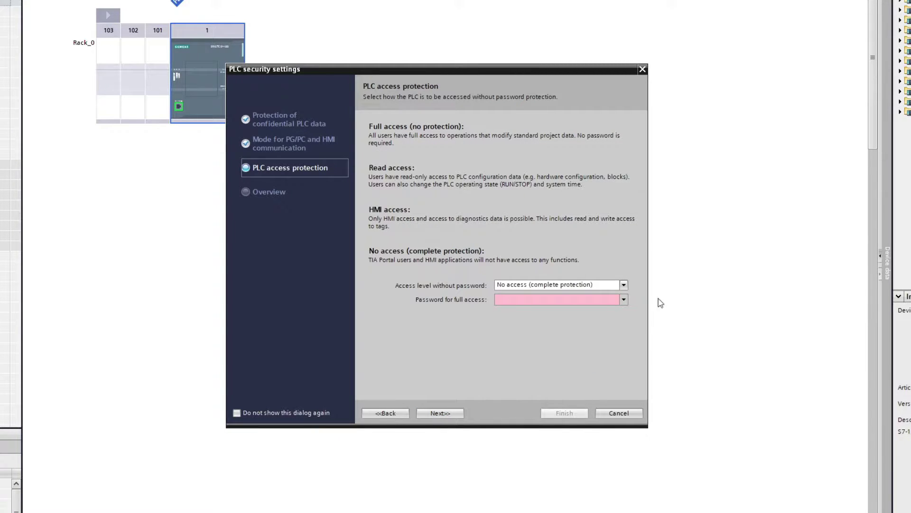
left_click(624, 284)
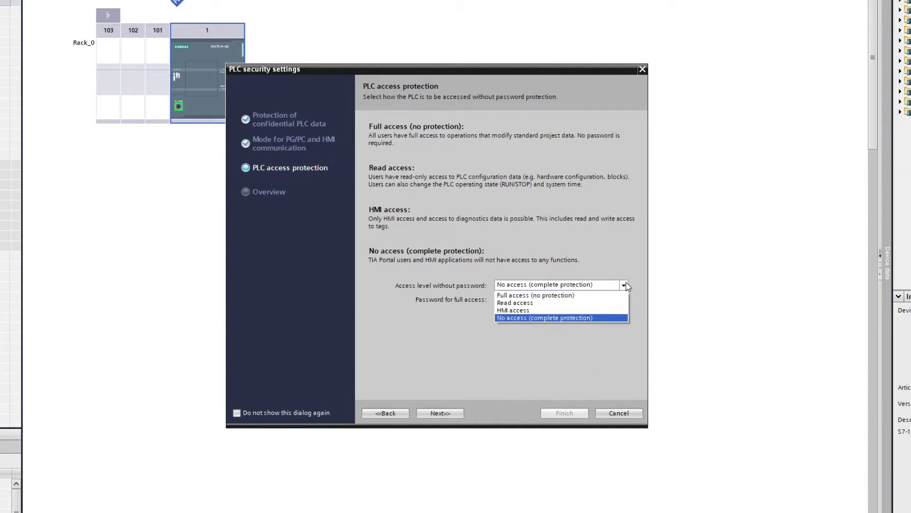
left_click(588, 300)
left_click(449, 414)
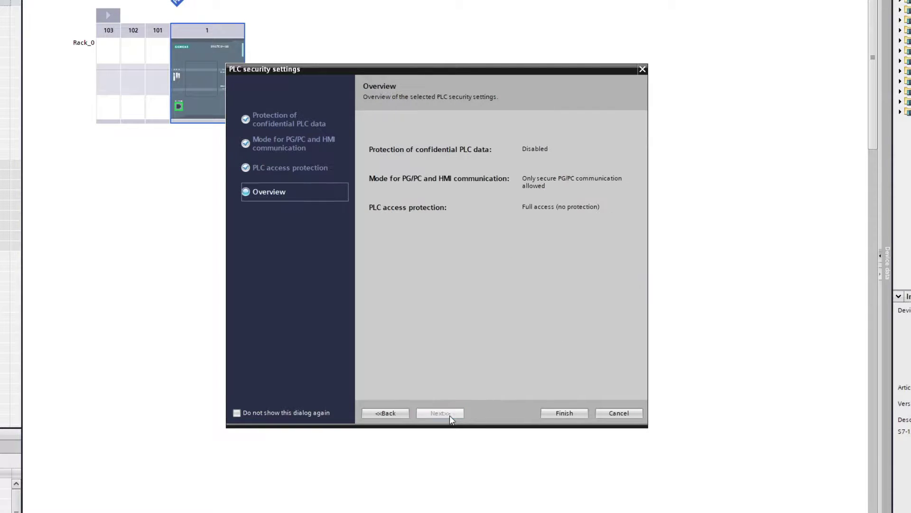
left_click(564, 412)
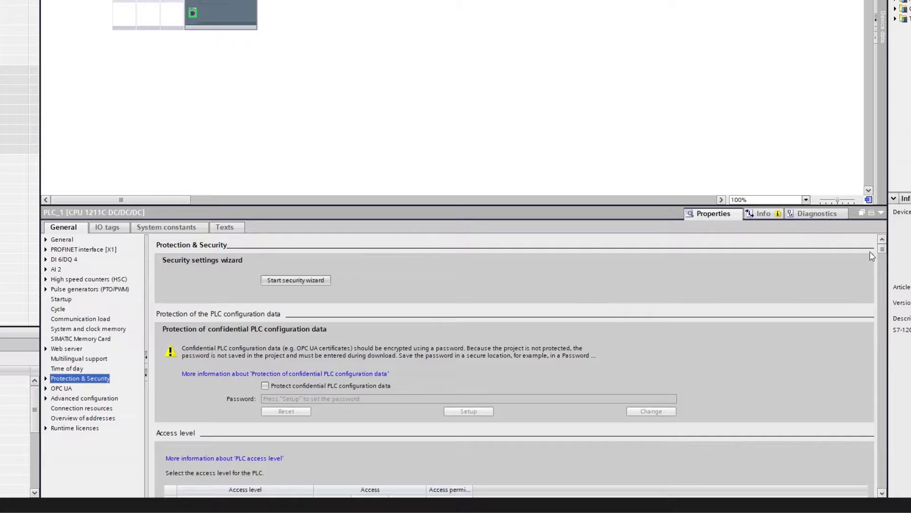
Enable Permit access with PUT/GET communication under Connection mechanisms in Protection & Security
left_click_drag(882, 252, 882, 336)
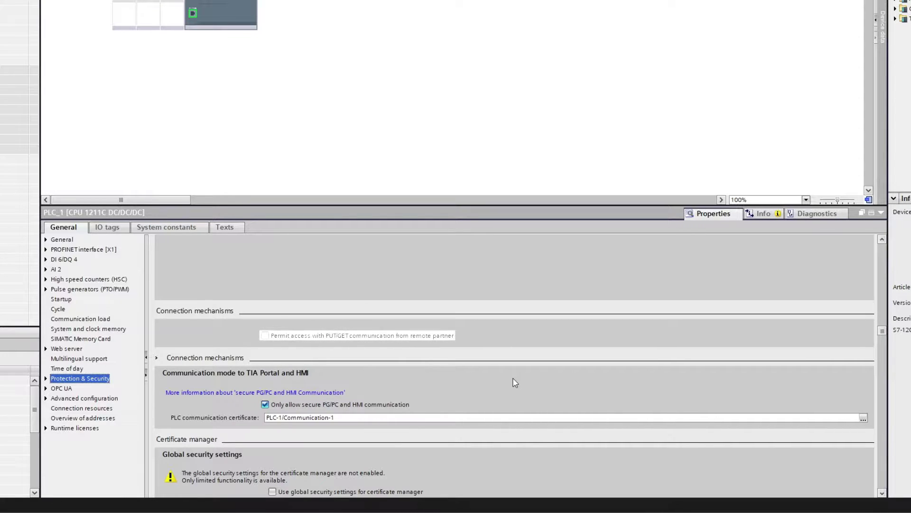
left_click(265, 335)
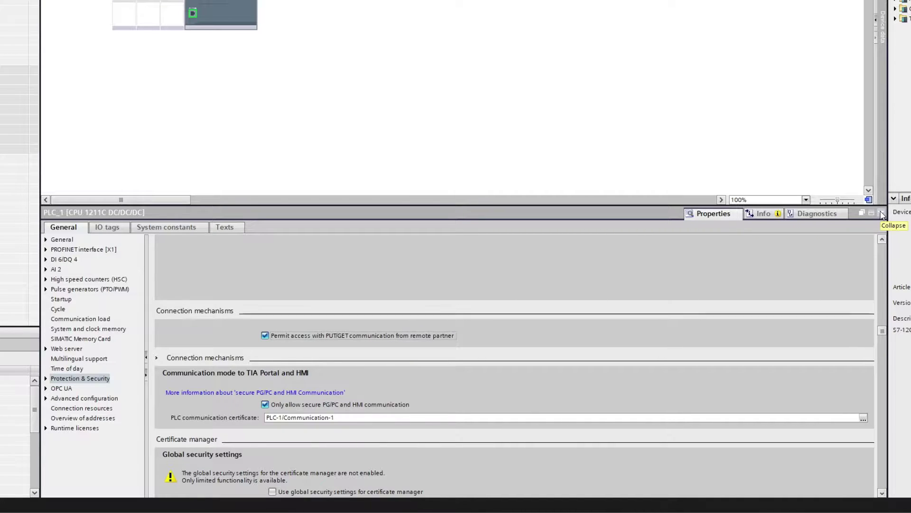
left_click(882, 214)
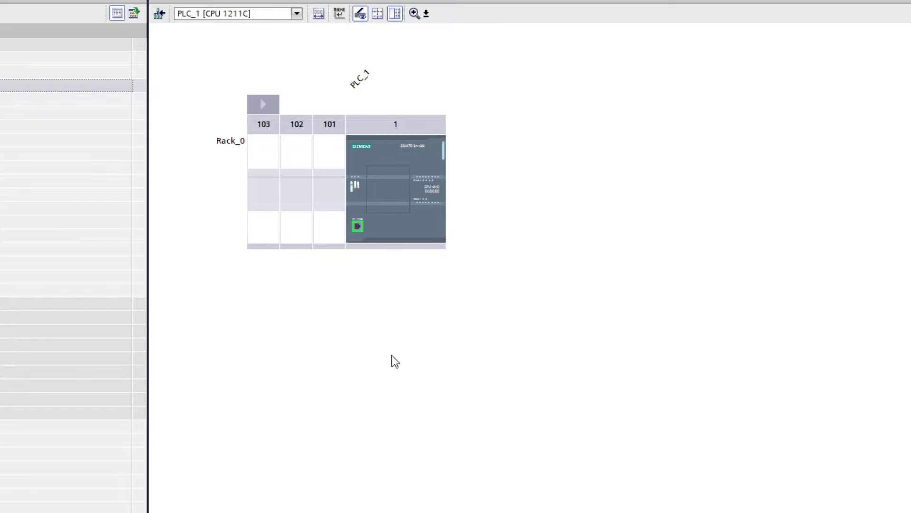
Change the PROFINET interface IP address from 192.168.0.1 to 192.168.0.65
left_click(358, 227)
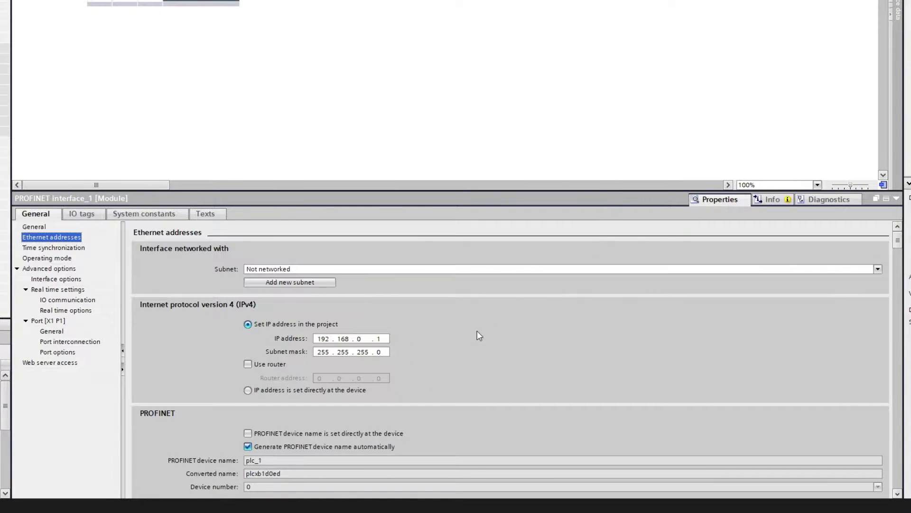
left_click(378, 338)
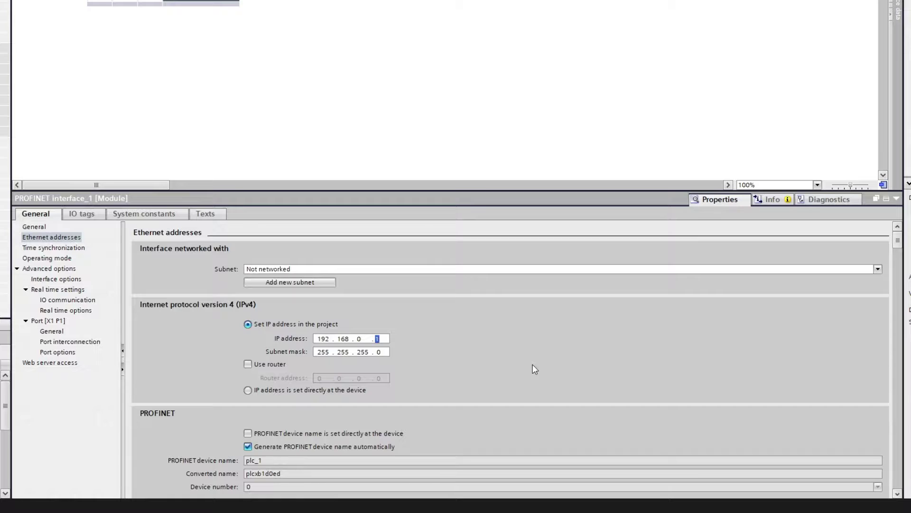
type("65")
left_click(51, 236)
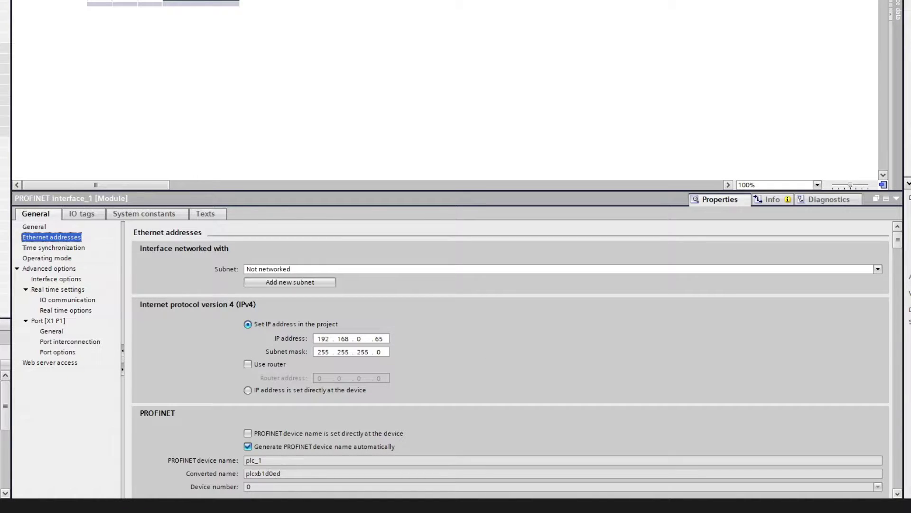
left_click(898, 200)
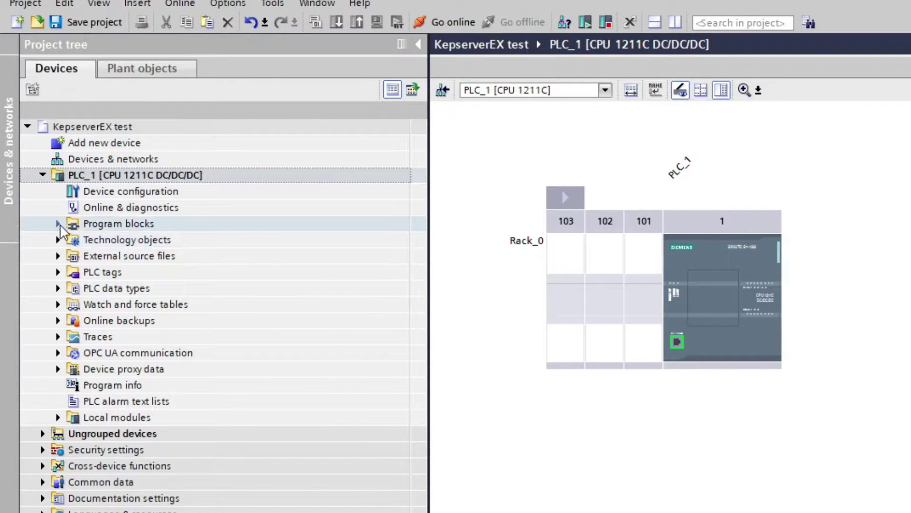
Start a new Global DB data block named 'Kepserver OPC connection' under Program blocks
left_click(58, 224)
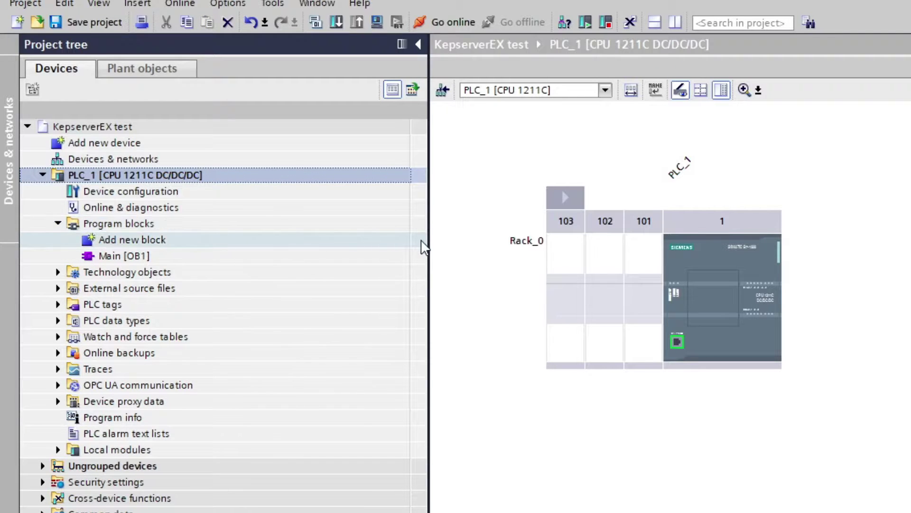
double_click(424, 244)
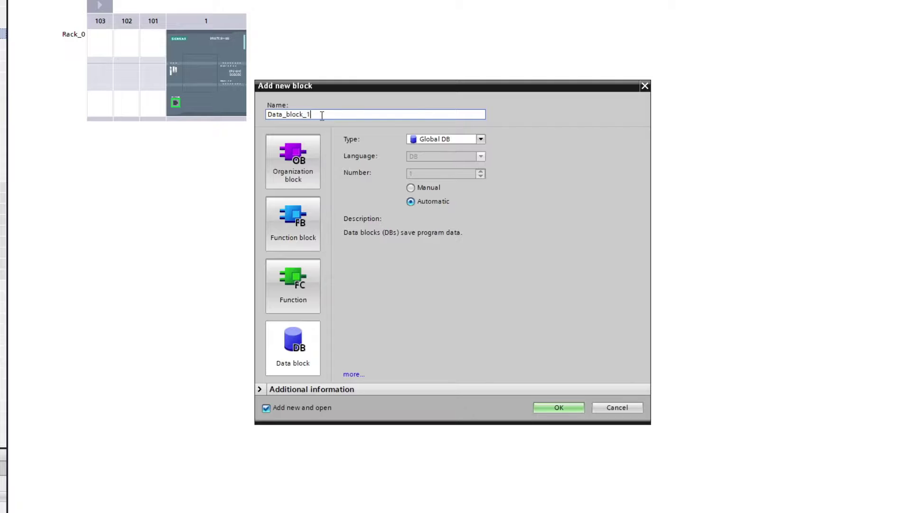
type("K")
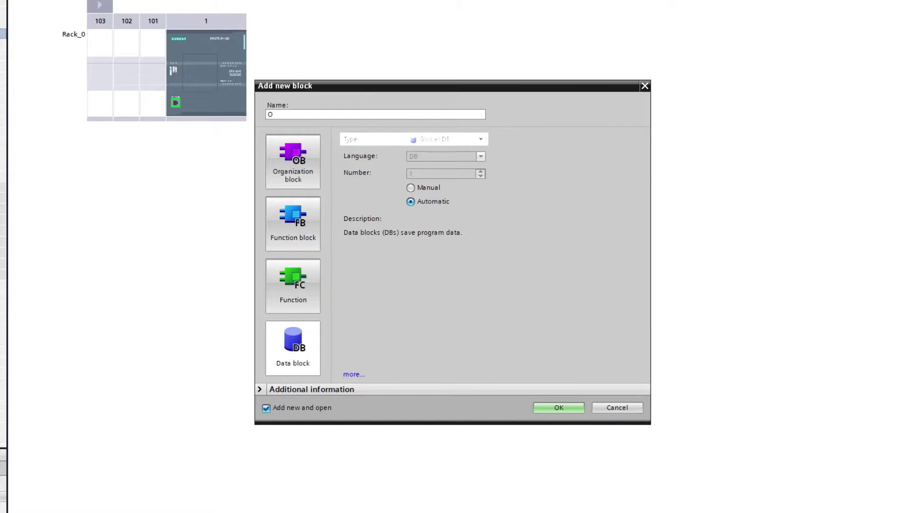
type("epserver O")
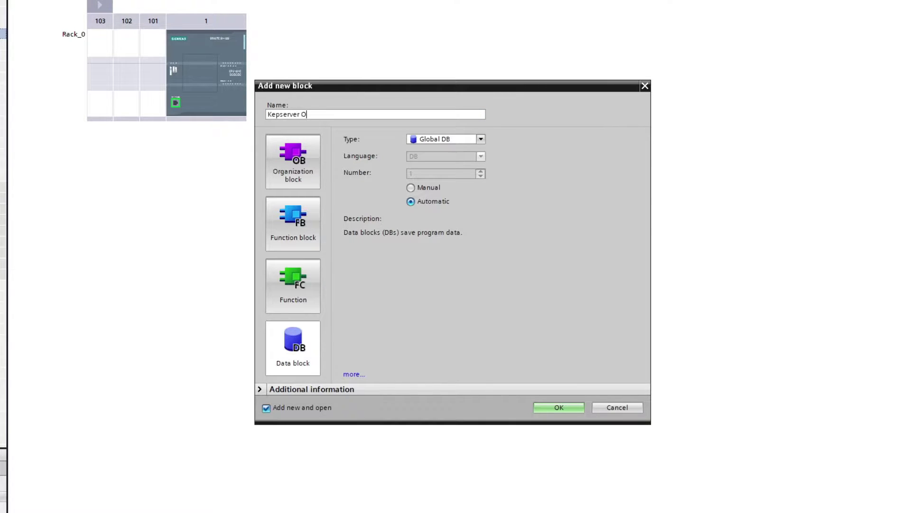
type("PC connection")
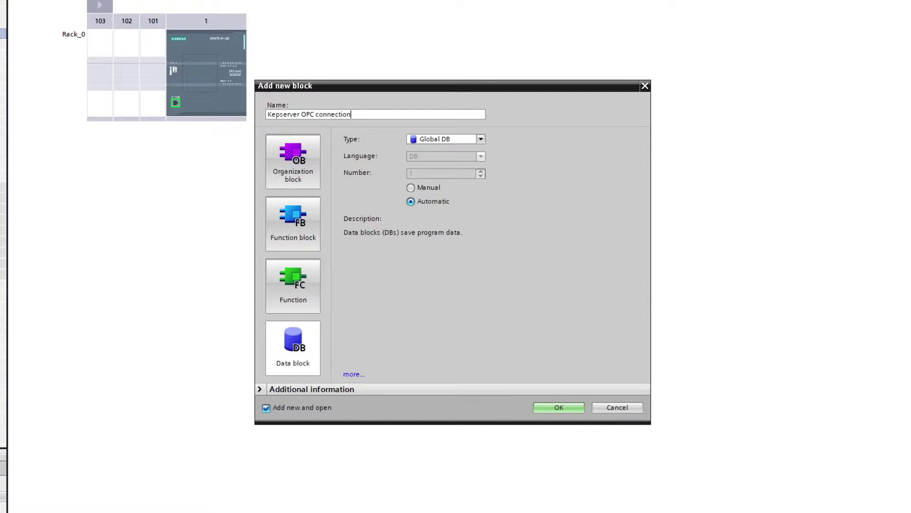
Create the data block with Bool tag Static_1, copied down to Static_2
left_click(570, 408)
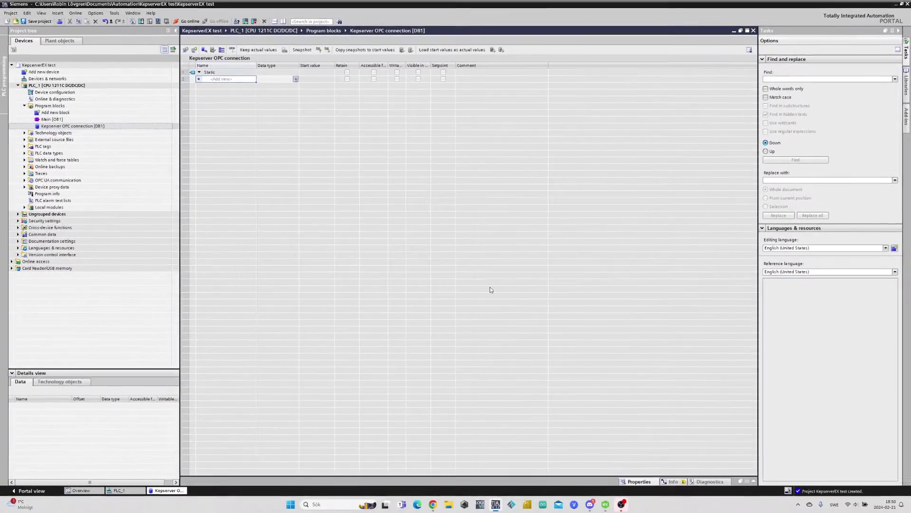
left_click(283, 81)
left_click(295, 81)
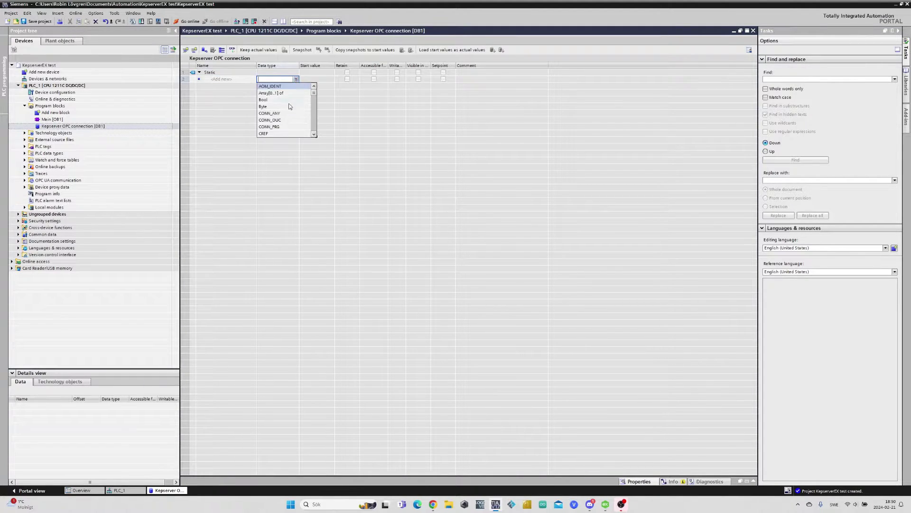
left_click(270, 104)
key("Return")
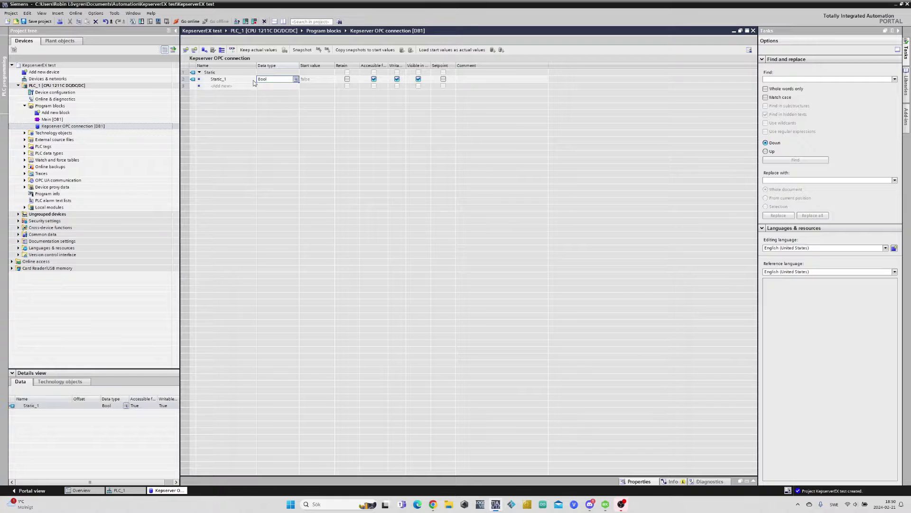
left_click(231, 81)
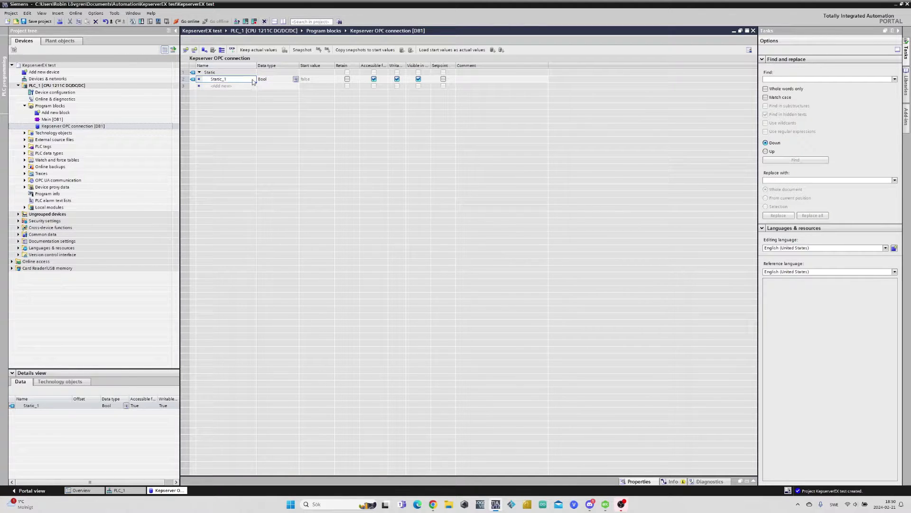
left_click_drag(256, 82, 257, 89)
Make the third tag, Static_3, an Int and select the DB1 block in the project tree
left_click(278, 94)
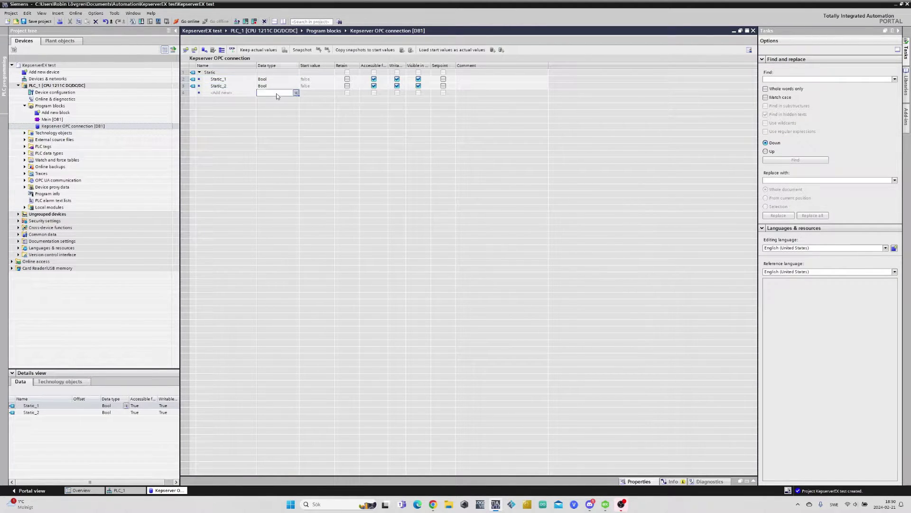
left_click(295, 93)
scroll(280, 117, "down", 4)
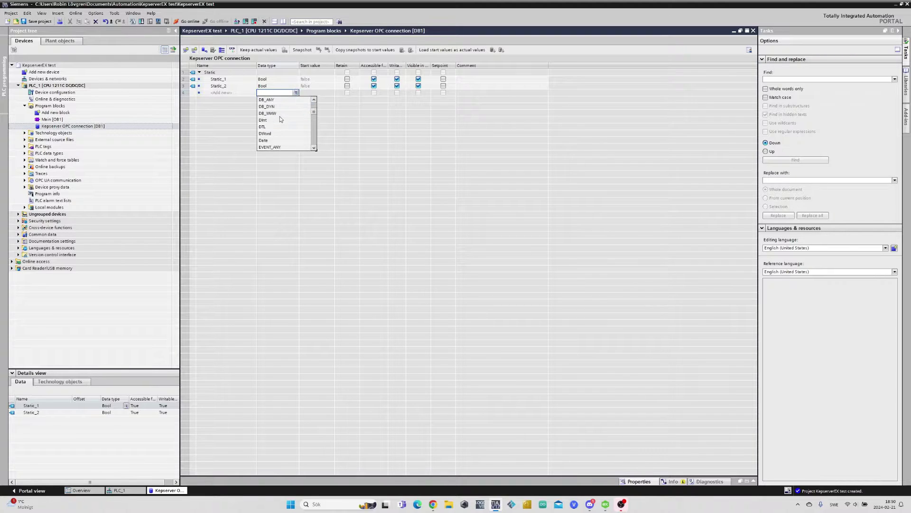
scroll(280, 118, "down", 2)
left_click(280, 116)
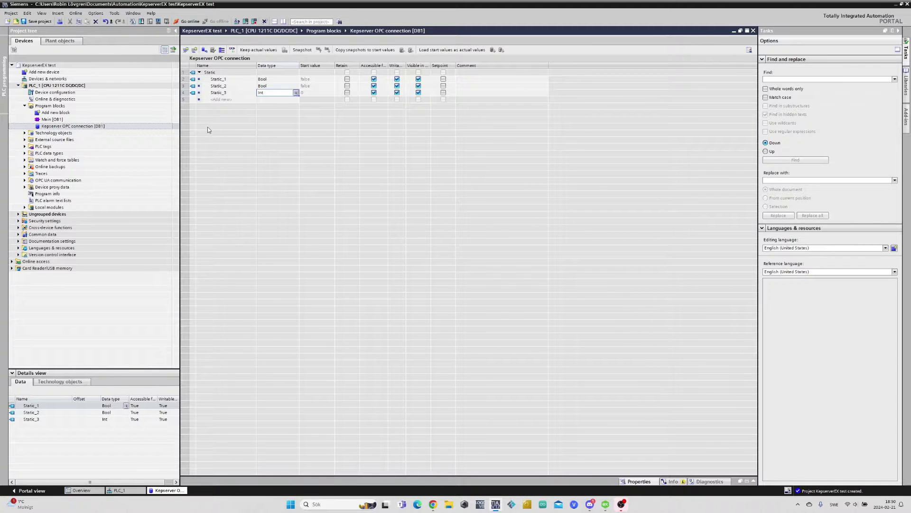
left_click(177, 130)
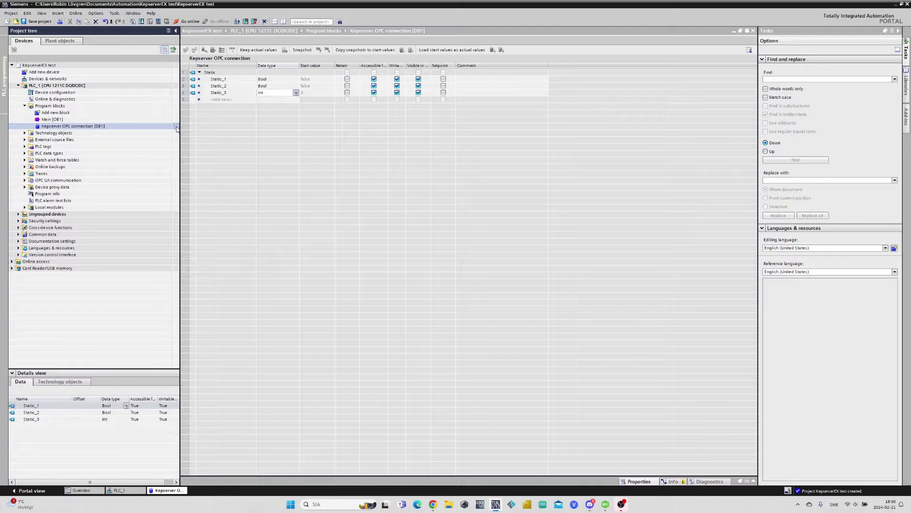
right_click(177, 129)
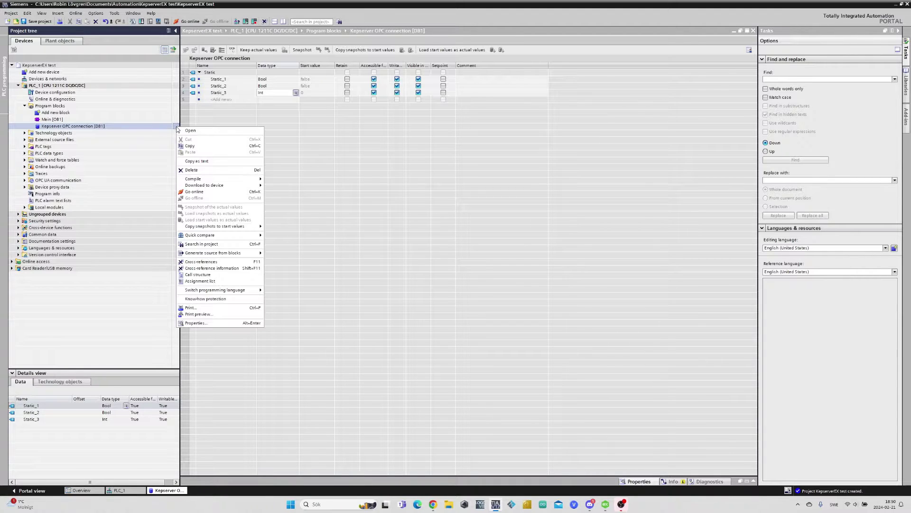
Uncheck Optimized block access in DB1's Attributes properties and confirm the warning
left_click(254, 323)
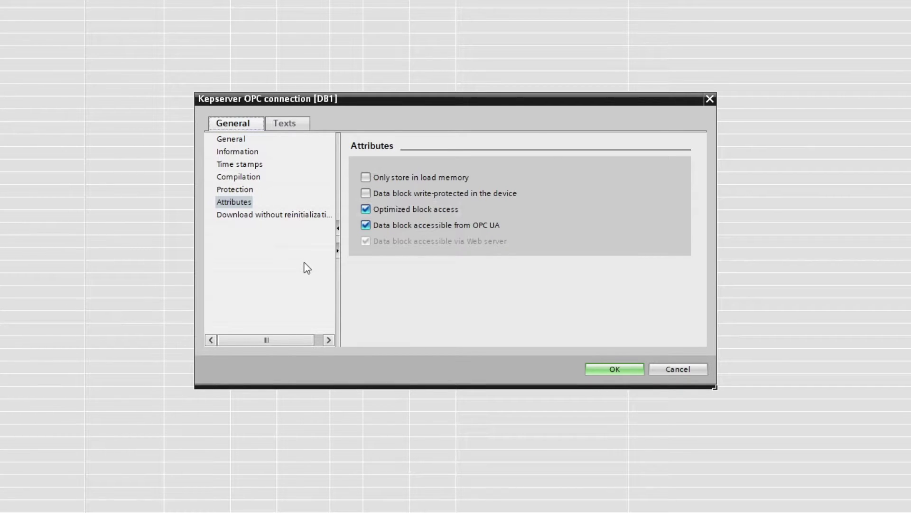
left_click(366, 209)
left_click(536, 284)
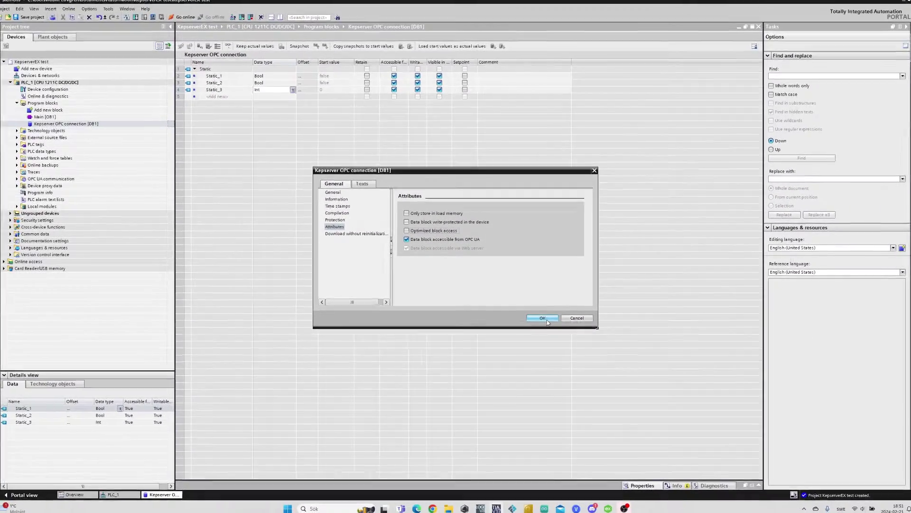
left_click(544, 318)
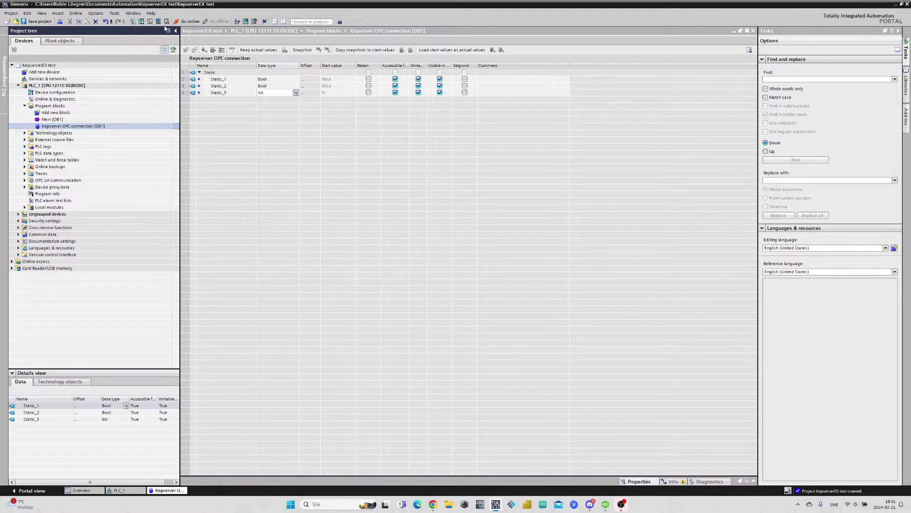
Compile DB1 so Static_1, Static_2 and Static_3 get offsets 0.0, 0.1 and 2.0
left_click(132, 22)
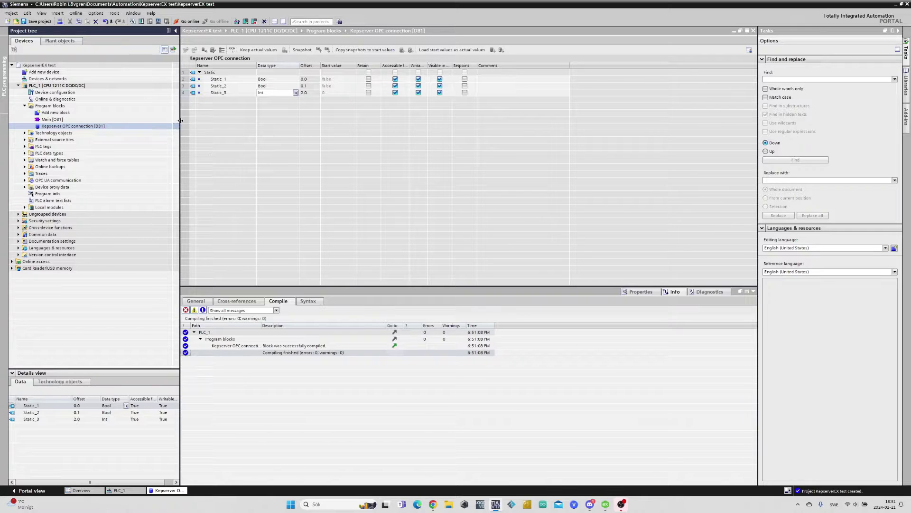
left_click(753, 291)
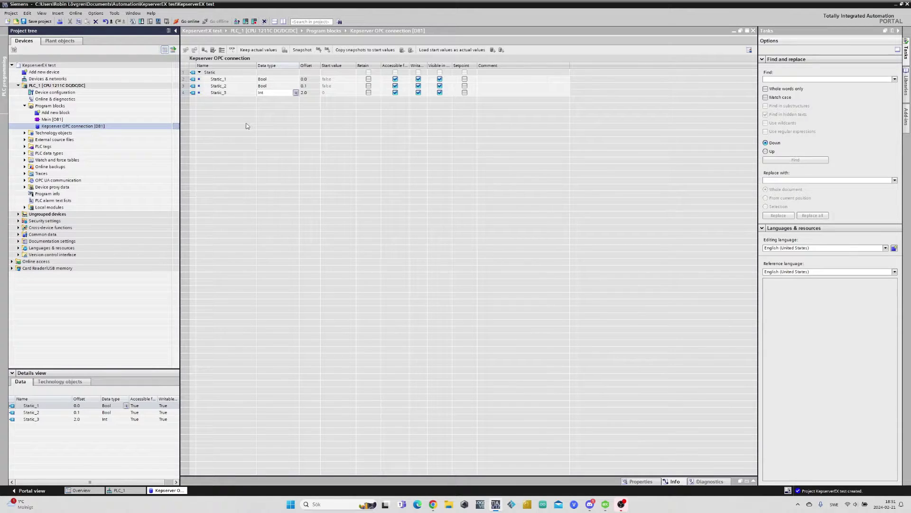
In Main [OB1], place NO contacts in Networks 1-2, an empty box in Network 3, and coils in all three
double_click(173, 119)
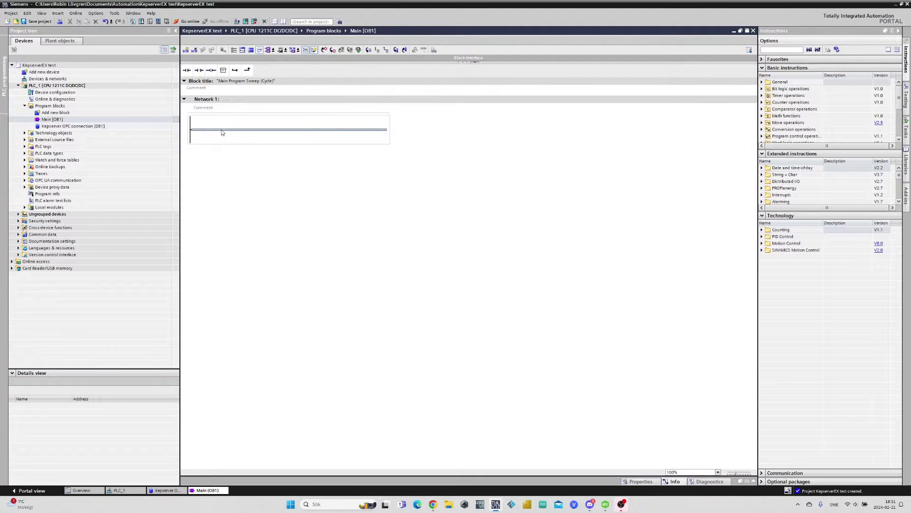
left_click_drag(186, 70, 210, 129)
left_click_drag(186, 70, 218, 179)
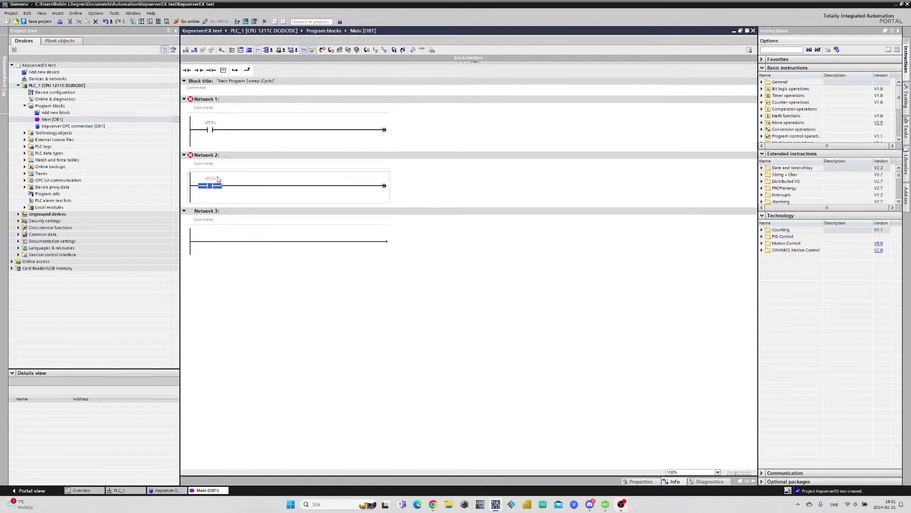
left_click_drag(223, 70, 209, 241)
left_click(257, 130)
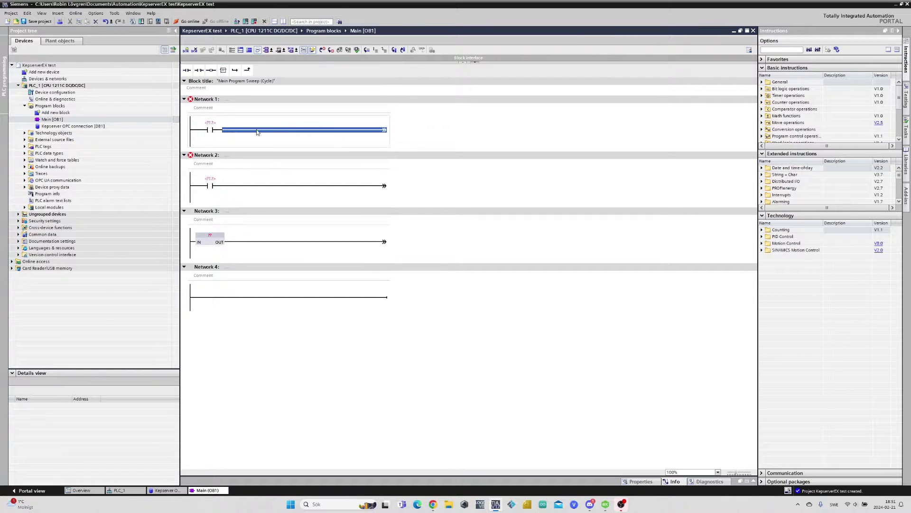
left_click(211, 70)
left_click(309, 186)
left_click(211, 70)
left_click(309, 242)
left_click(211, 70)
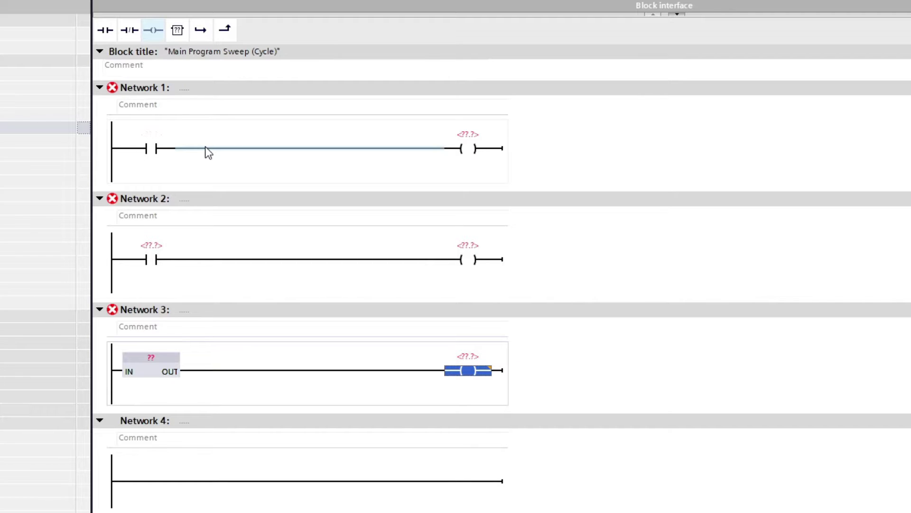
Assign DB1 tags Static_1 and Static_2 to the Network 1 and Network 2 contacts
left_click(165, 141)
left_click(166, 142)
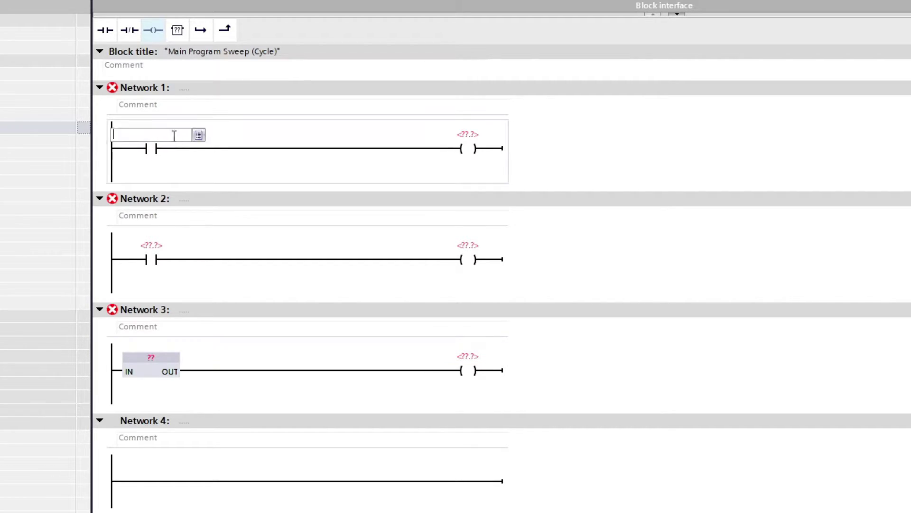
left_click(198, 134)
left_click(212, 176)
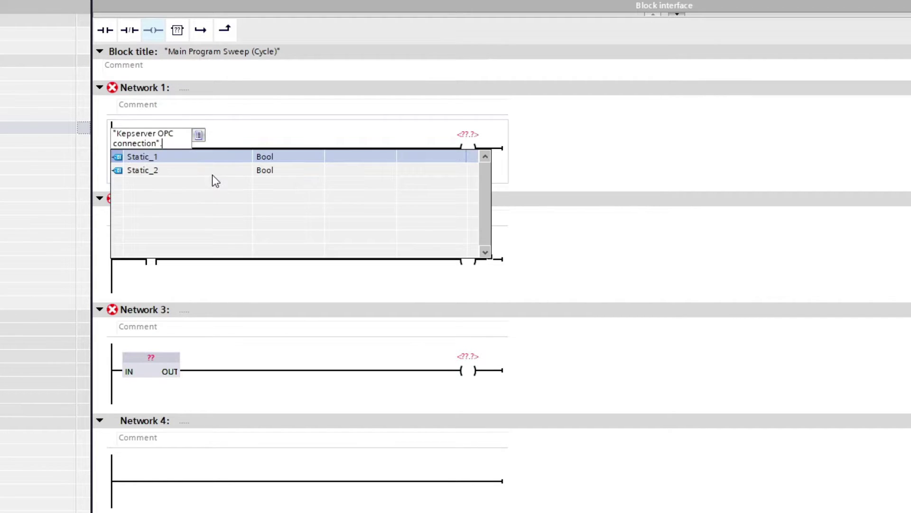
left_click(175, 158)
left_click(621, 159)
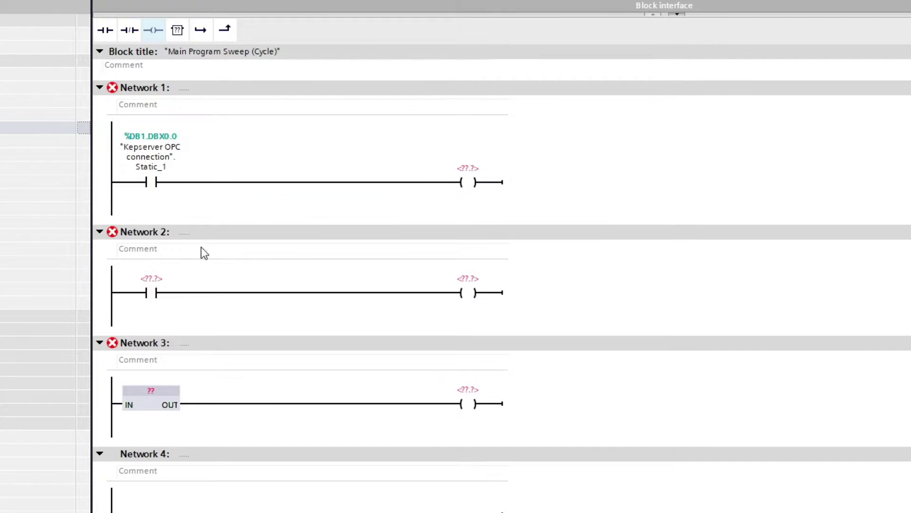
left_click(158, 281)
left_click(183, 280)
left_click(198, 279)
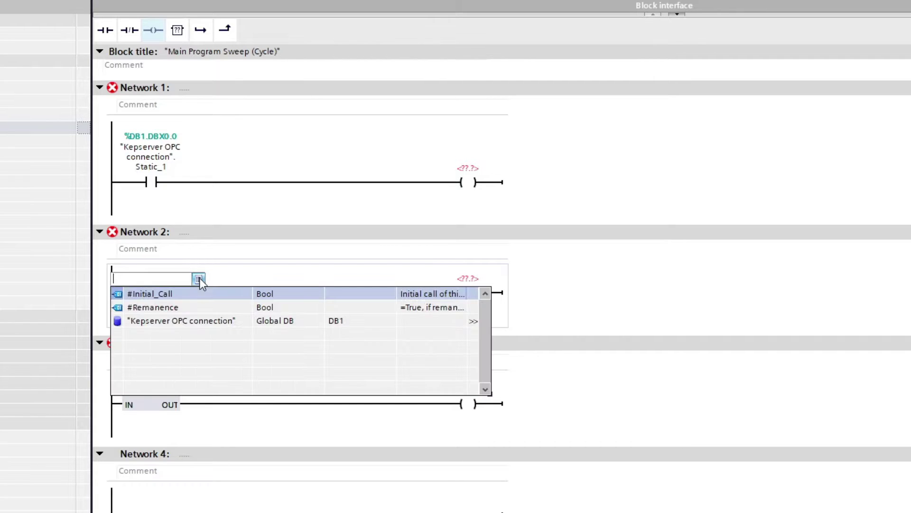
left_click(181, 321)
left_click(155, 316)
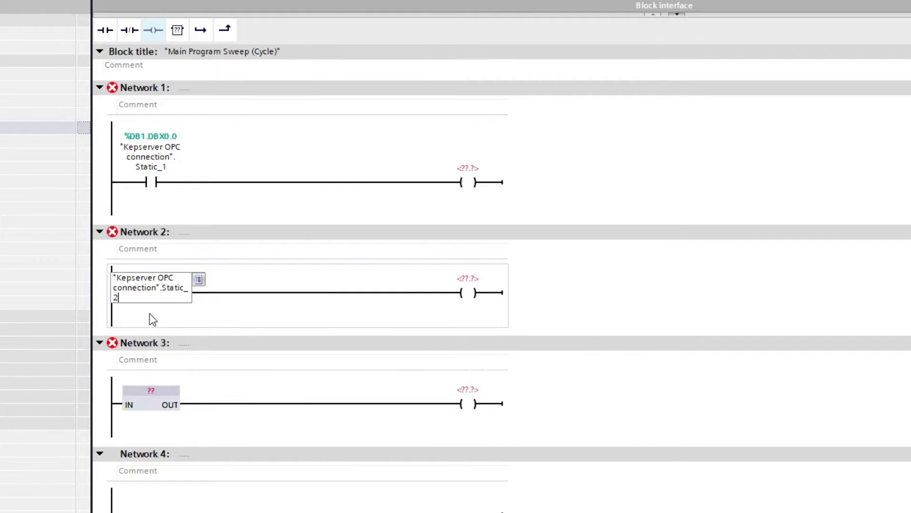
left_click(649, 237)
Make the Network 3 box a > compare of Static_3 against 5
left_click(169, 426)
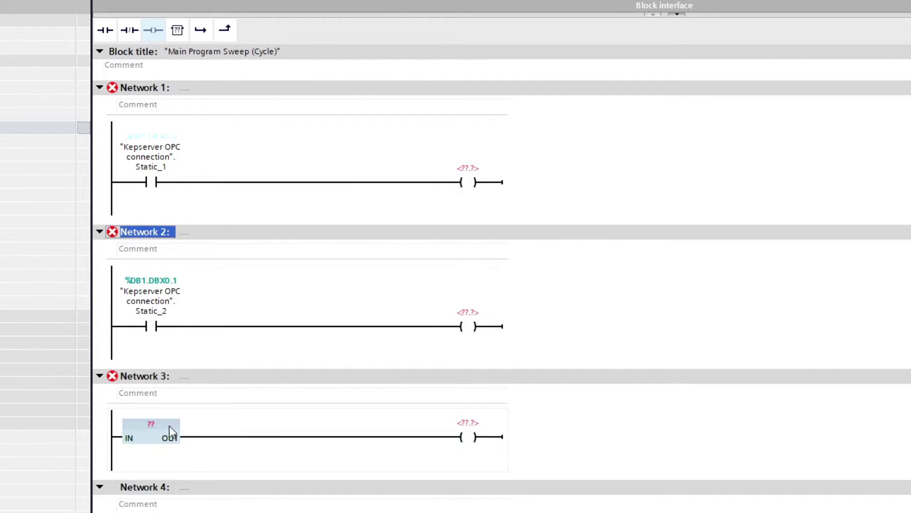
left_click(160, 424)
type(">")
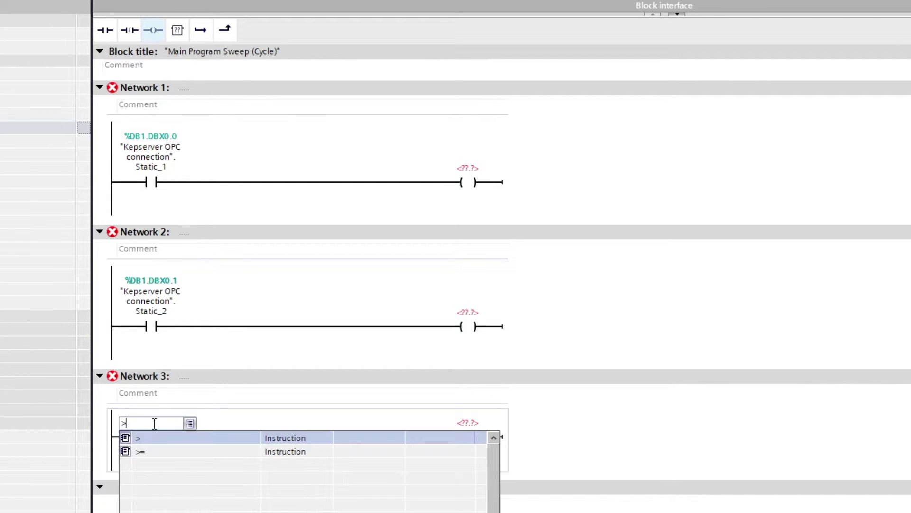
key("Return")
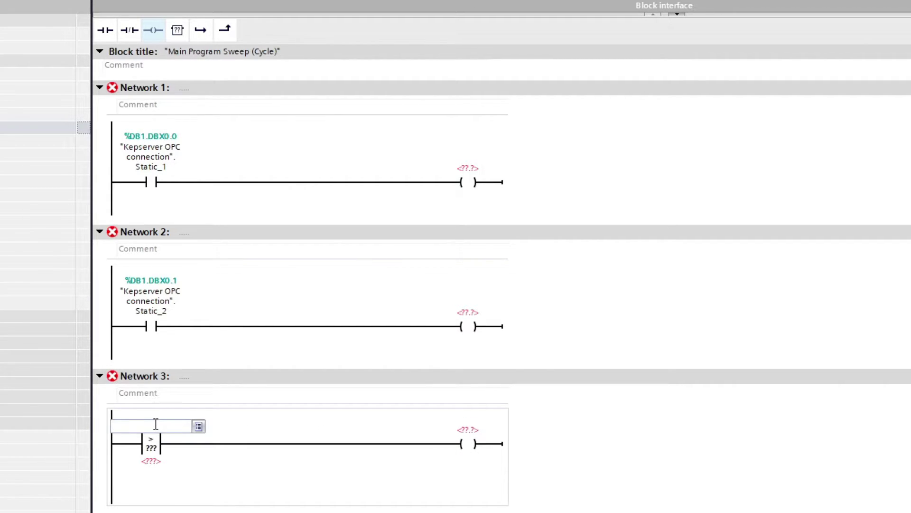
left_click(199, 426)
left_click(200, 439)
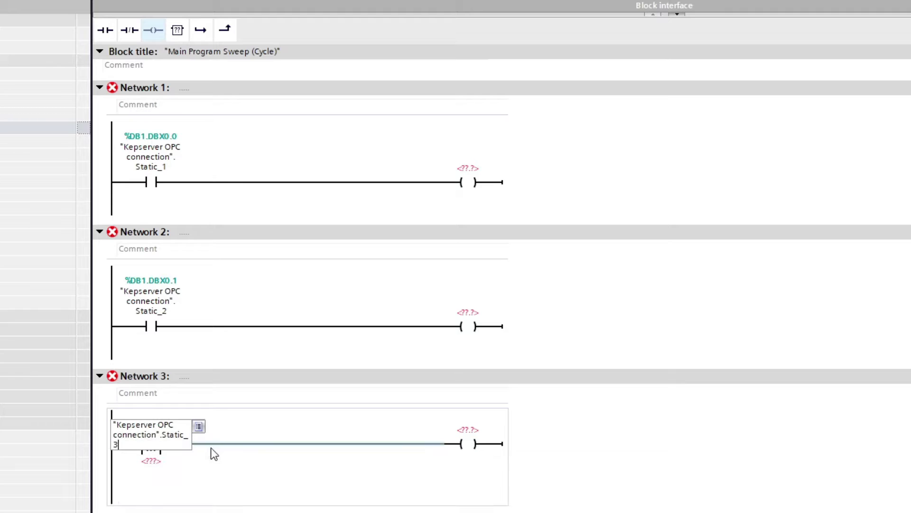
key("Return")
type("5")
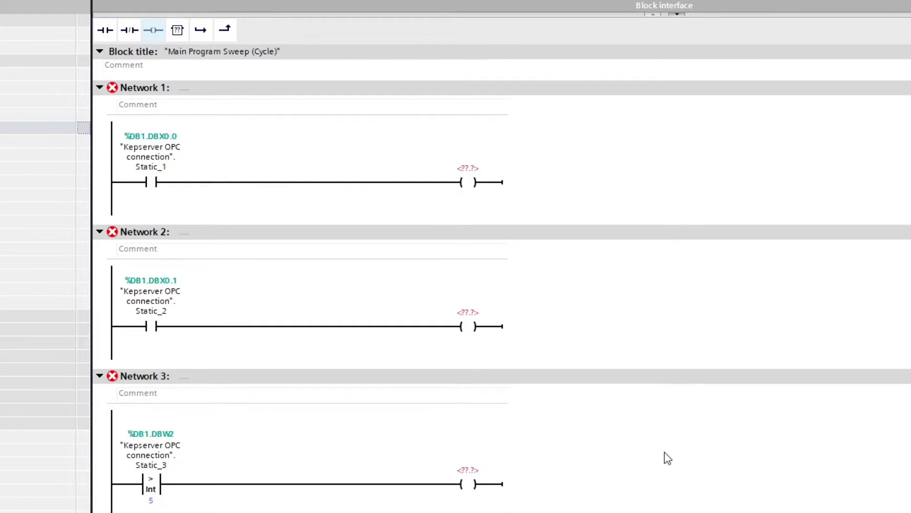
Assign outputs Q0.0, Q0.1 and Q0.2 to the coils of Networks 1, 2 and 3
left_click(469, 168)
type("Q0.0")
key("Return")
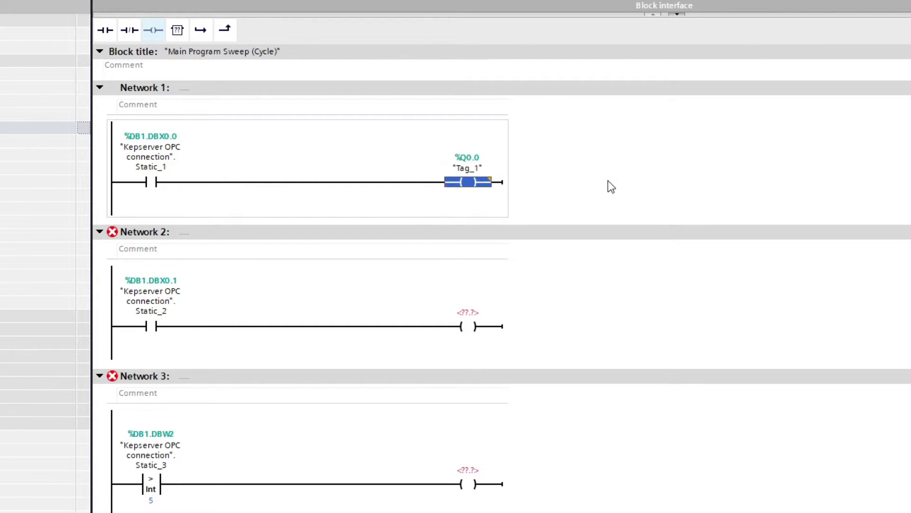
left_click(473, 312)
type("Q0.1")
key("Return")
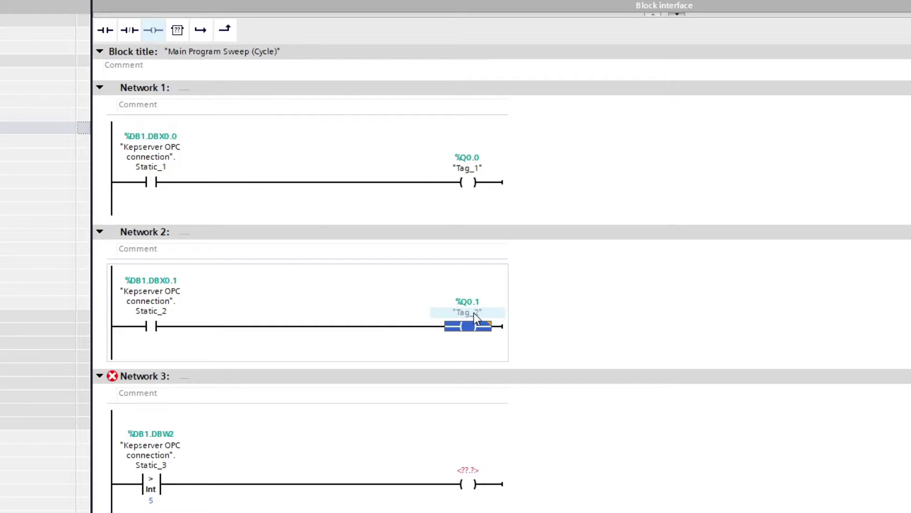
type("Q0.")
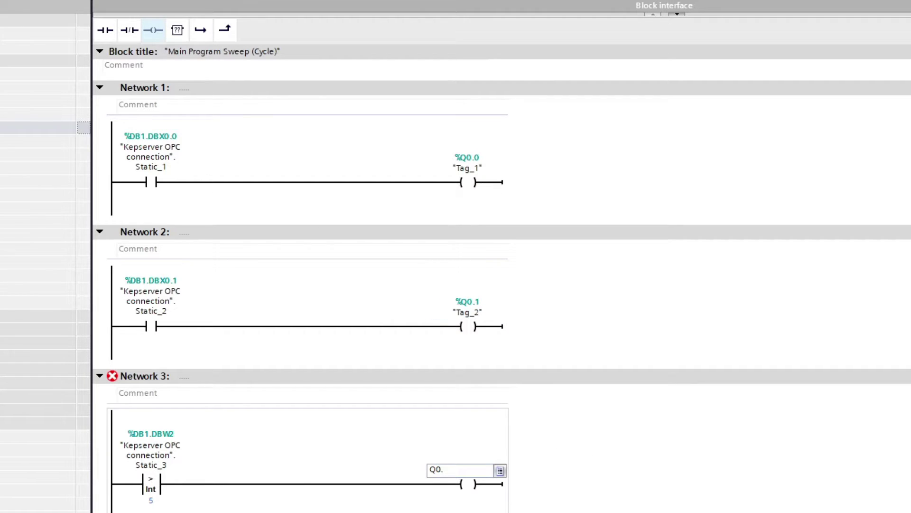
type("2")
key("Return")
left_click(669, 430)
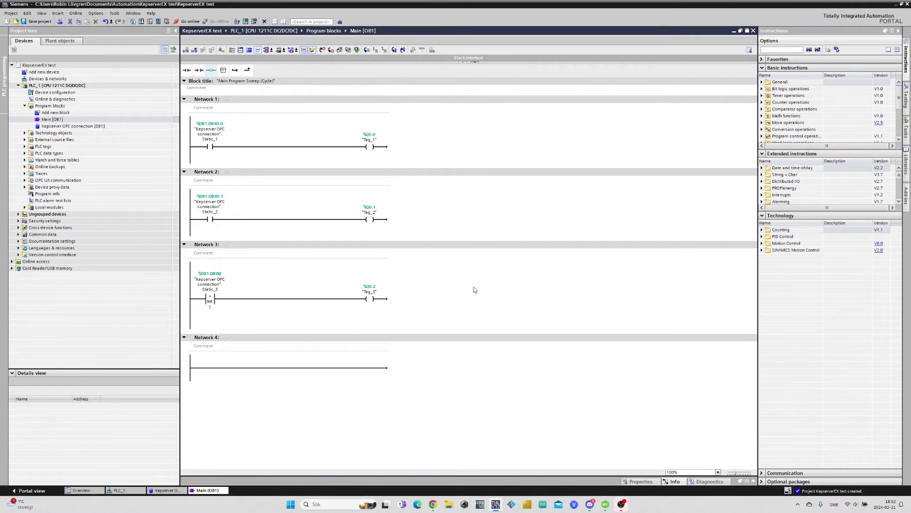
Compile and download the program to PLC_1 with Stop all, then start the module
left_click(132, 22)
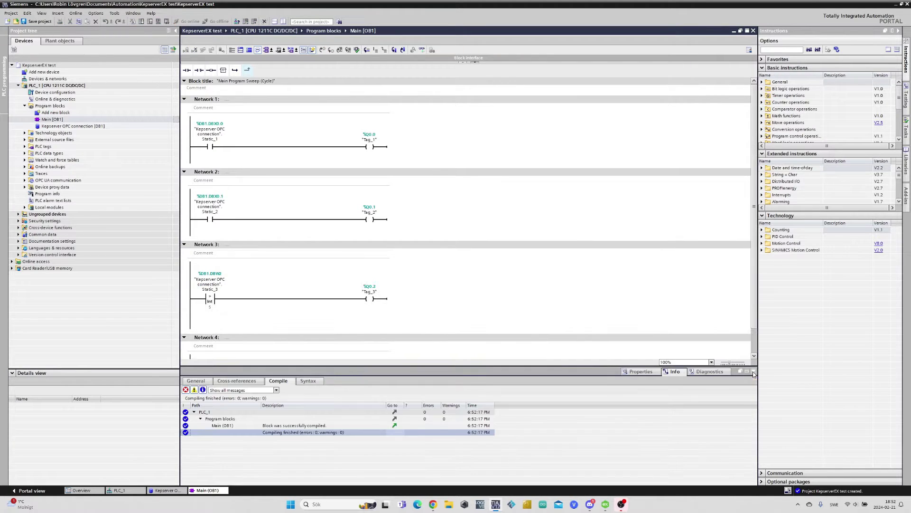
left_click(141, 22)
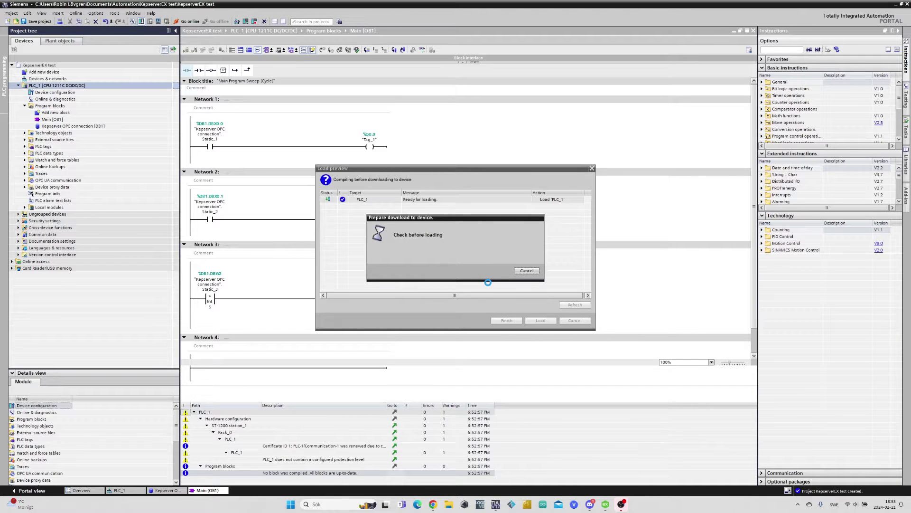
left_click(581, 253)
left_click(553, 261)
left_click(540, 320)
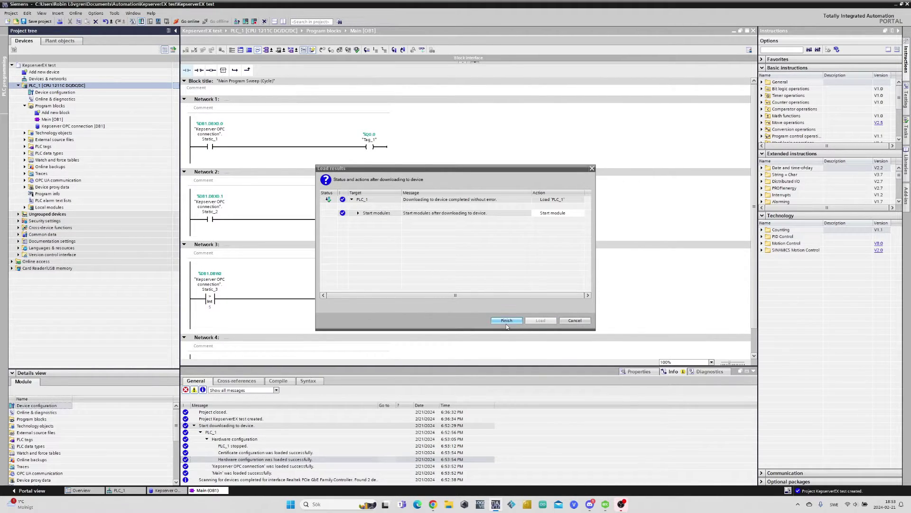
left_click(506, 323)
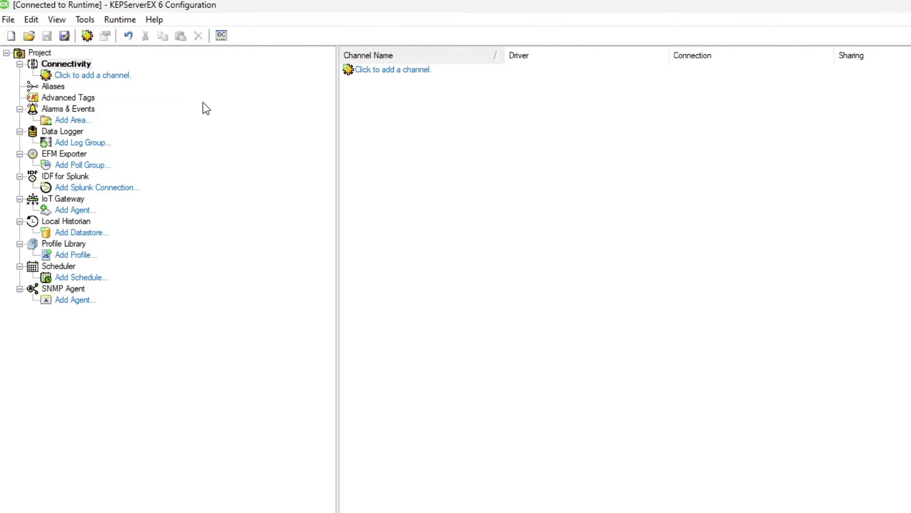
Create Channel1 as a Siemens TCP/IP Ethernet channel on the Realtek PCIe GbE adapter, keeping default settings
left_click(101, 75)
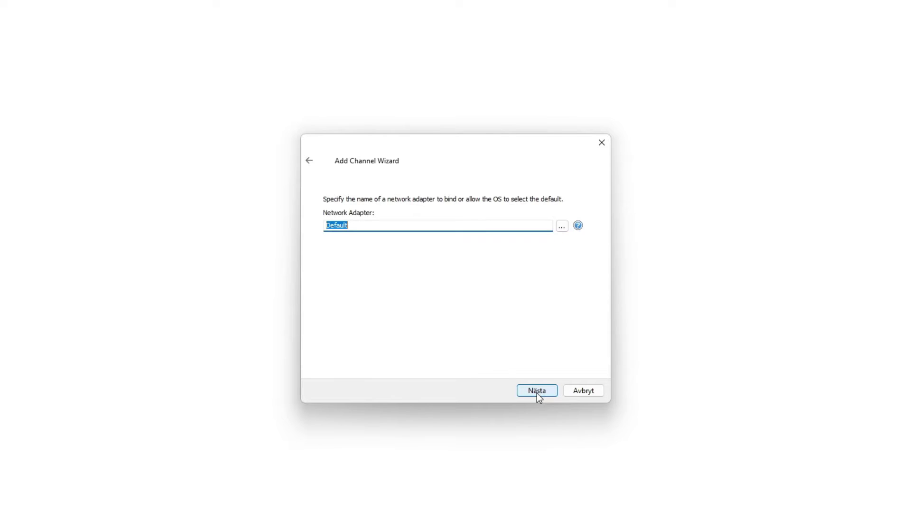
left_click(567, 229)
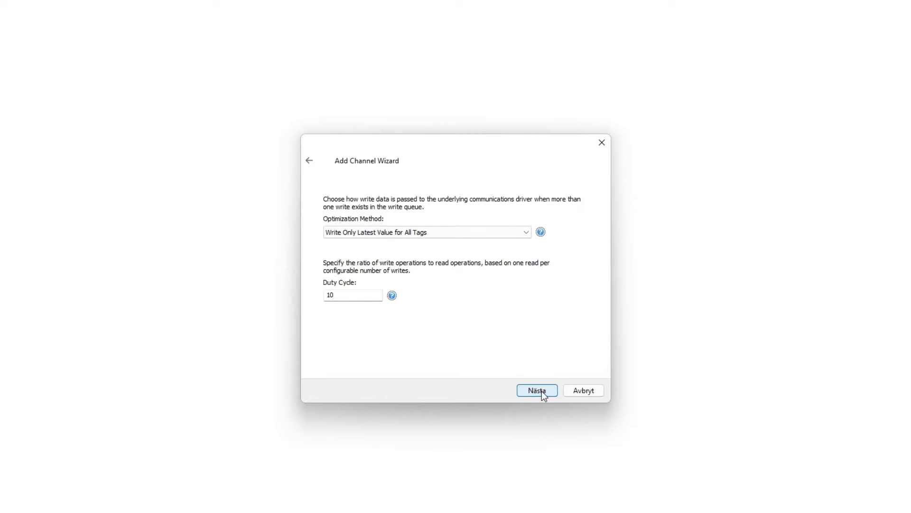
left_click(542, 391)
left_click(542, 391)
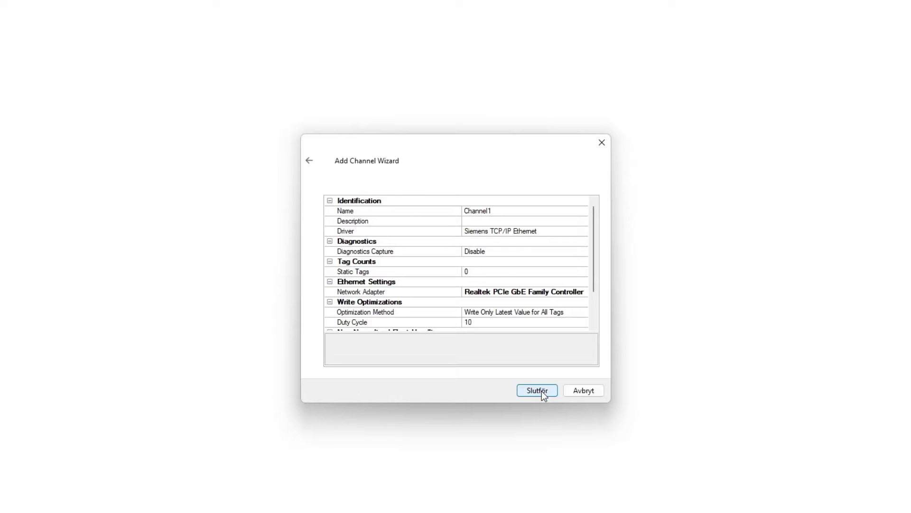
left_click(542, 392)
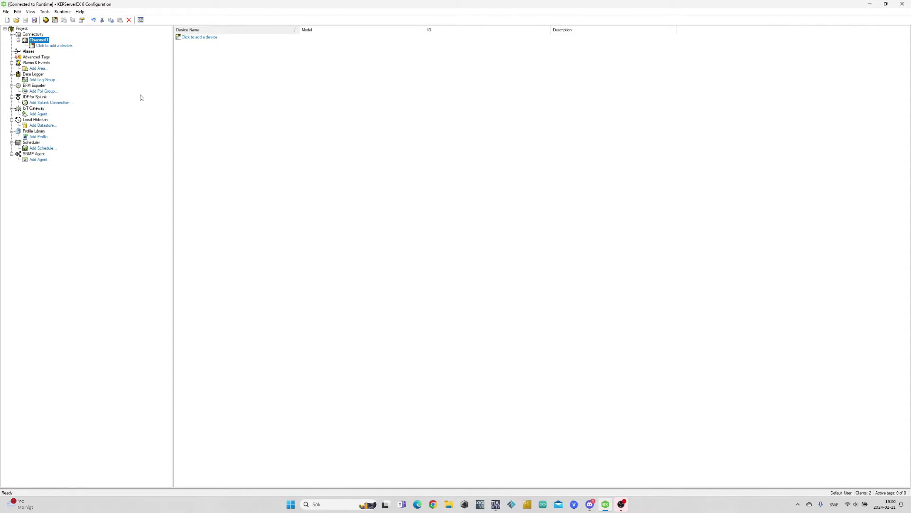
Start a new device named Device1, model S7-1200, with device ID 192.168.0.65
left_click(69, 46)
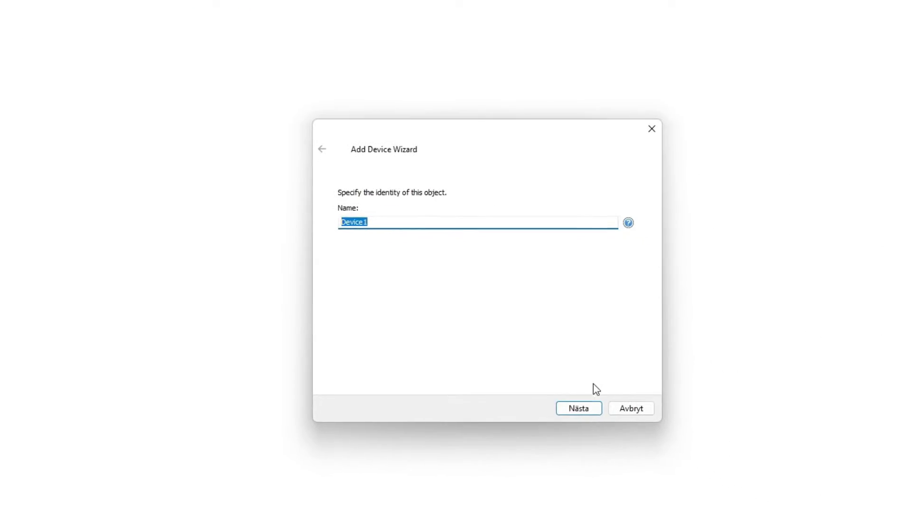
left_click(564, 401)
left_click(409, 217)
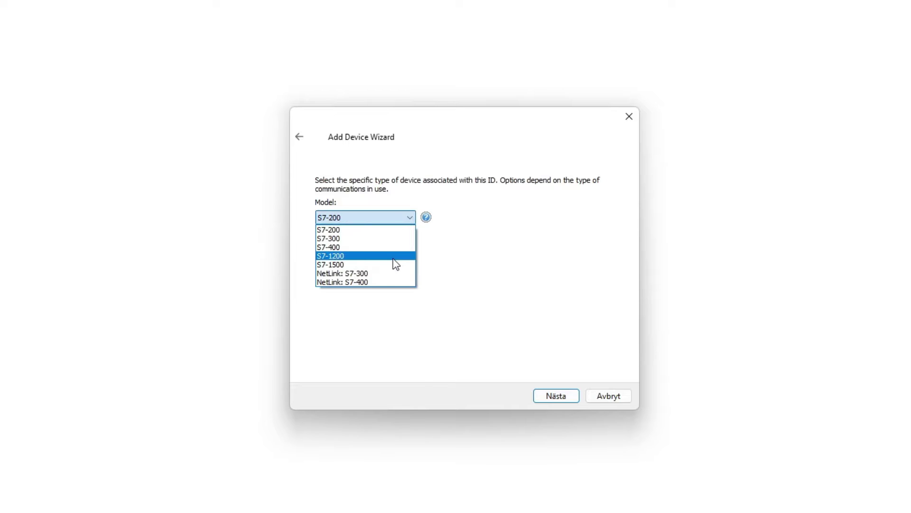
left_click(394, 259)
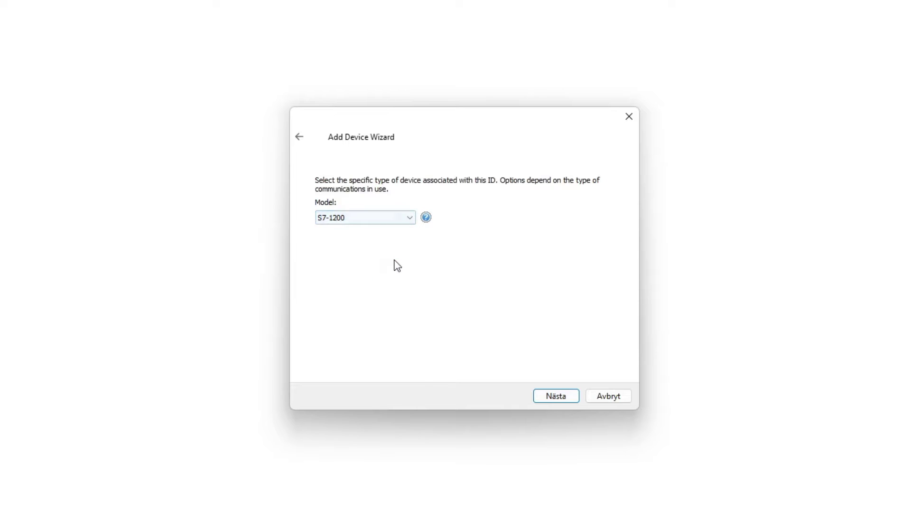
left_click(553, 396)
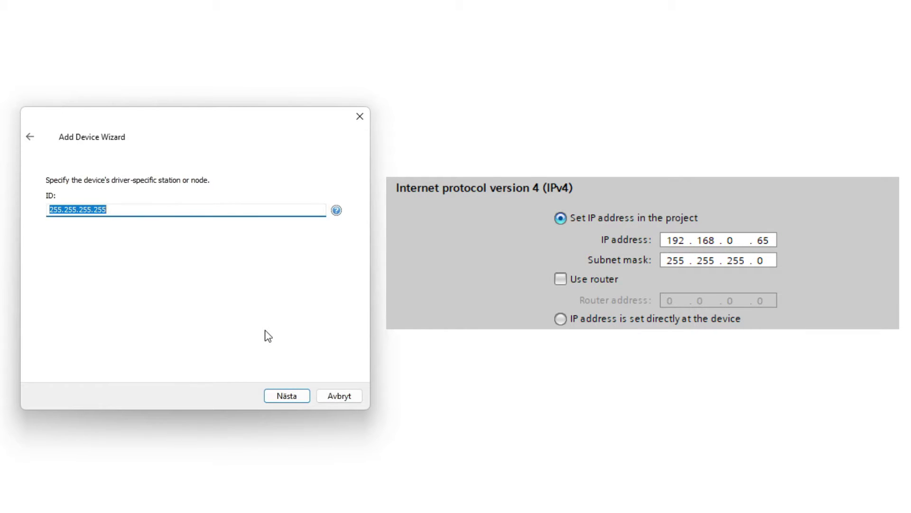
type("192")
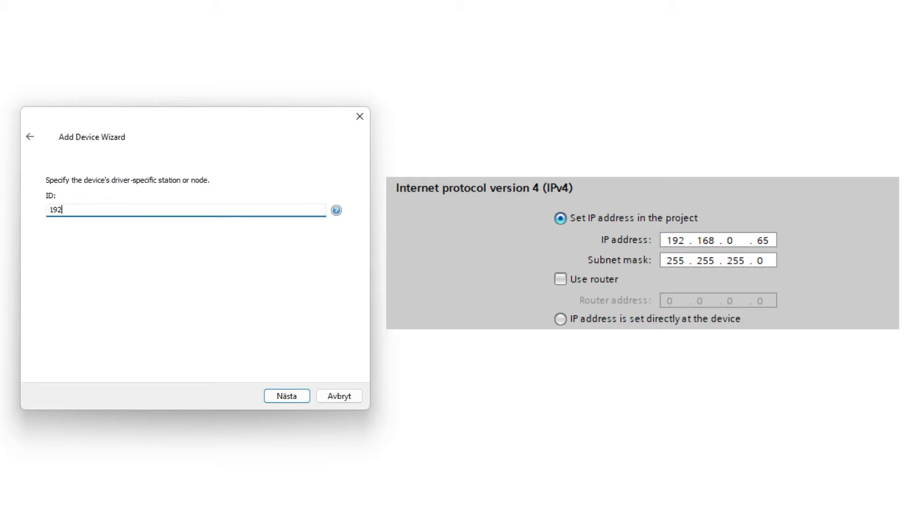
type(".168.0.65")
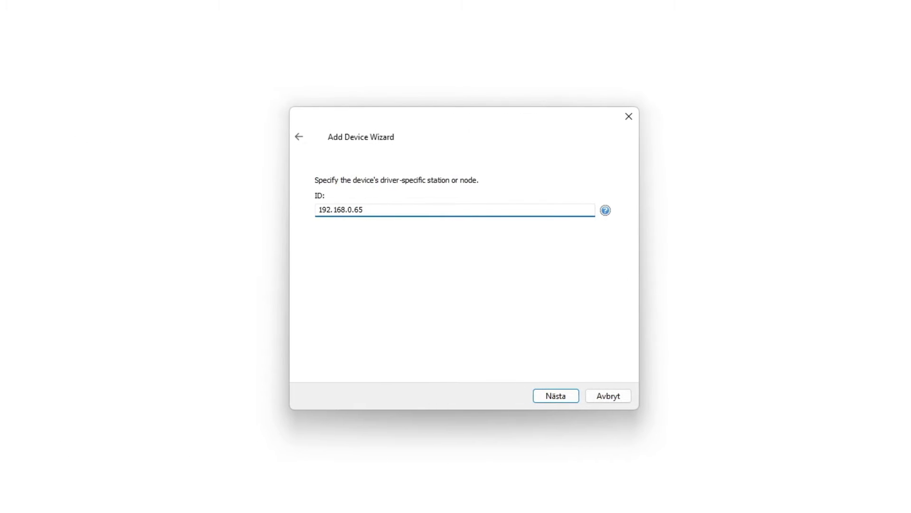
key("Return")
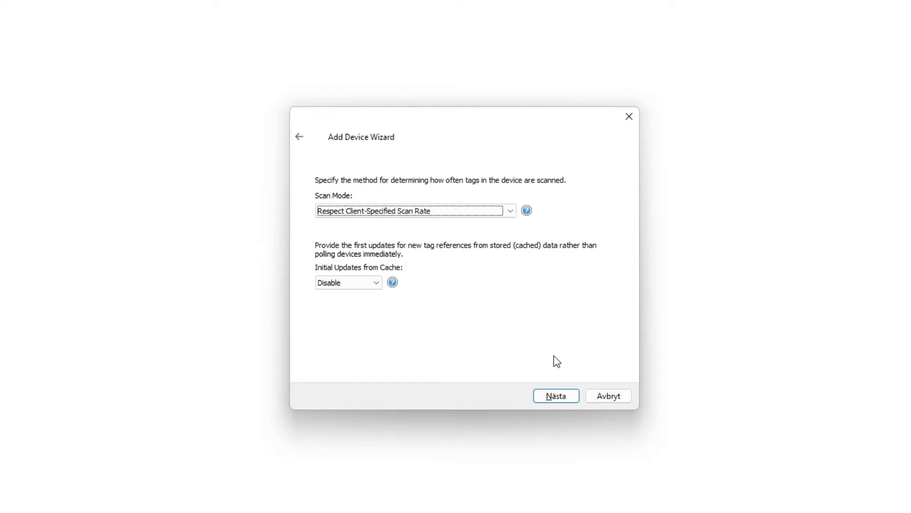
Accept default scan, timeout, port, PDU/TSAP and Big Endian settings and finish creating Device1
left_click(569, 400)
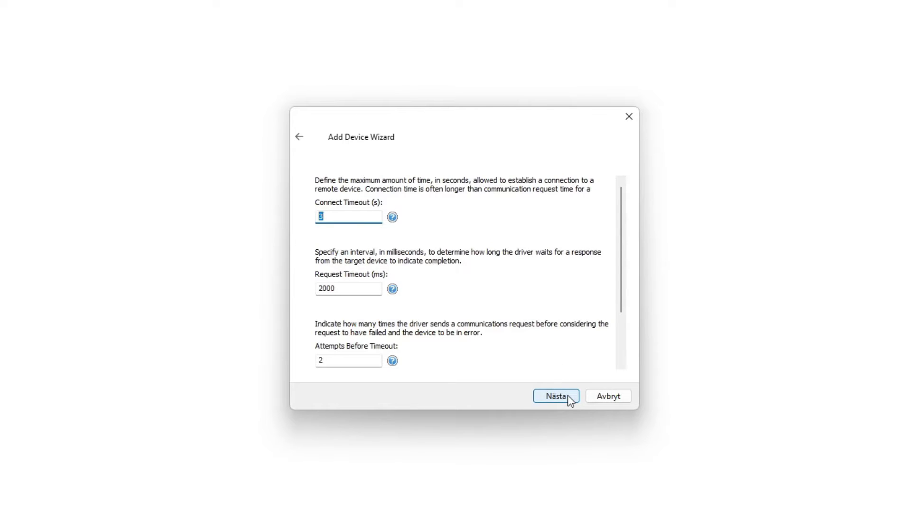
left_click(569, 399)
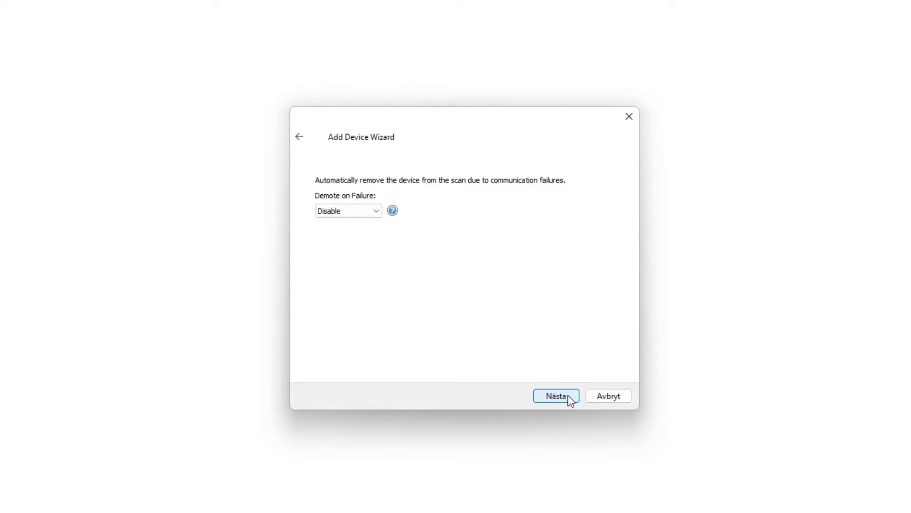
left_click(569, 399)
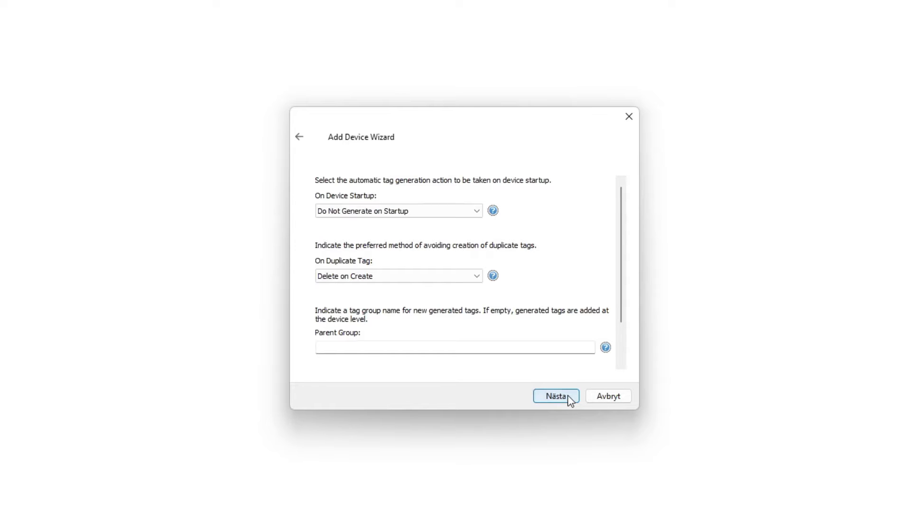
left_click(569, 400)
left_click(570, 400)
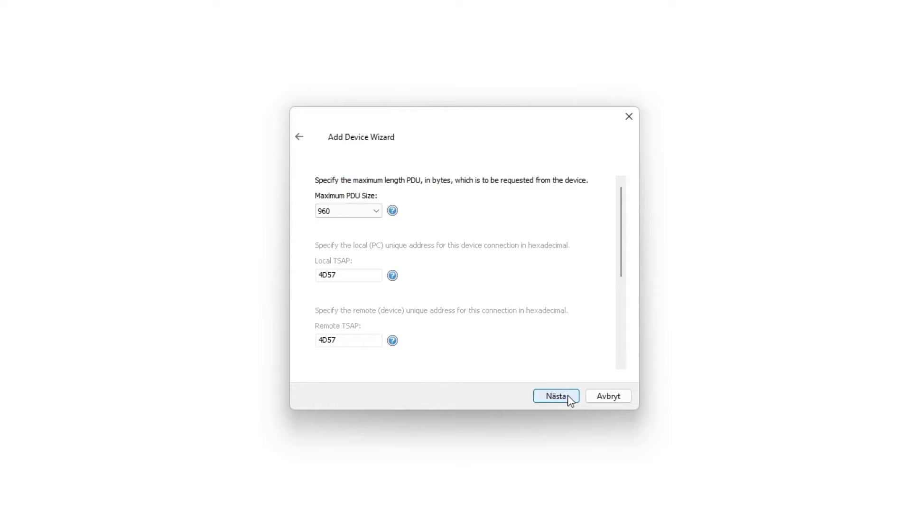
left_click(569, 399)
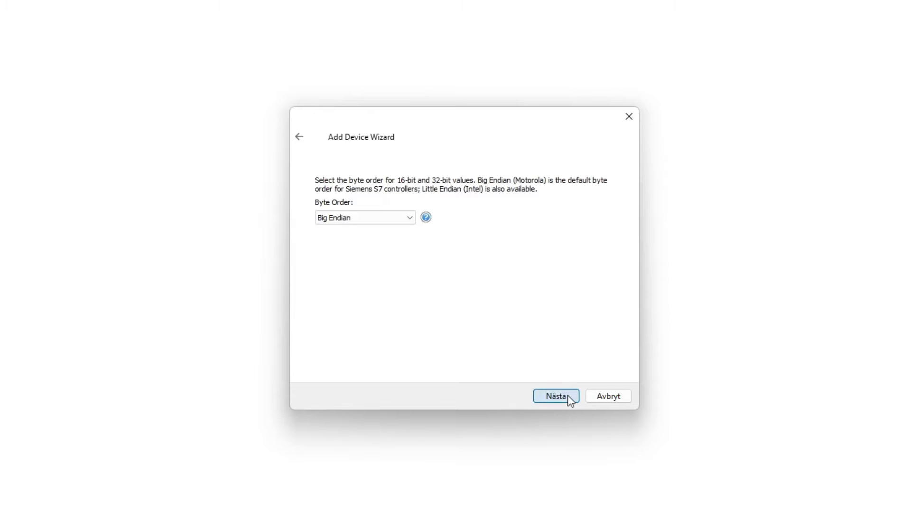
left_click(569, 399)
left_click(539, 357)
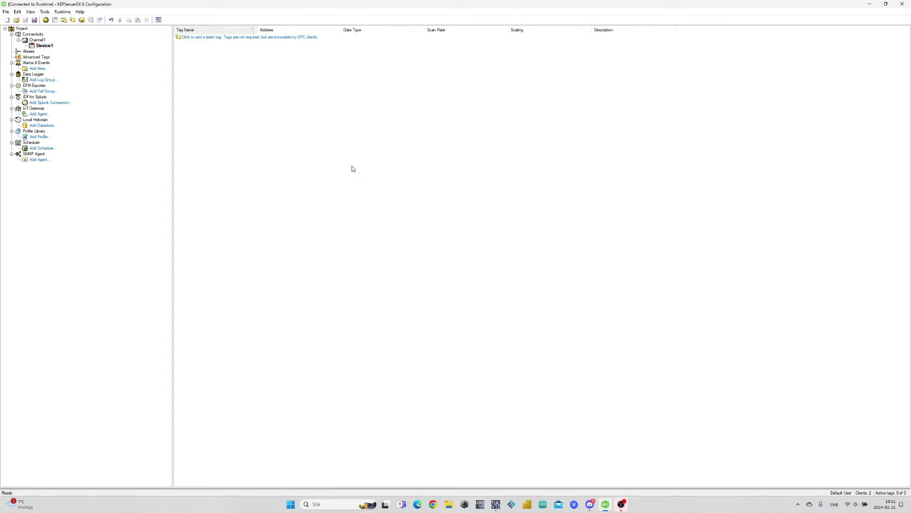
Add tag Tag_1 to Device1 with address DB1.DBX0.0
right_click(352, 169)
left_click(373, 170)
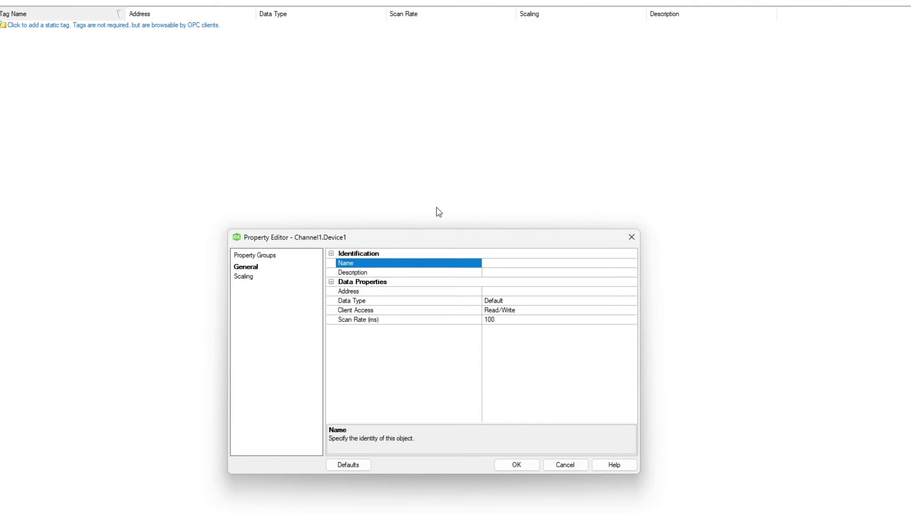
type("Tag_1")
left_click(507, 290)
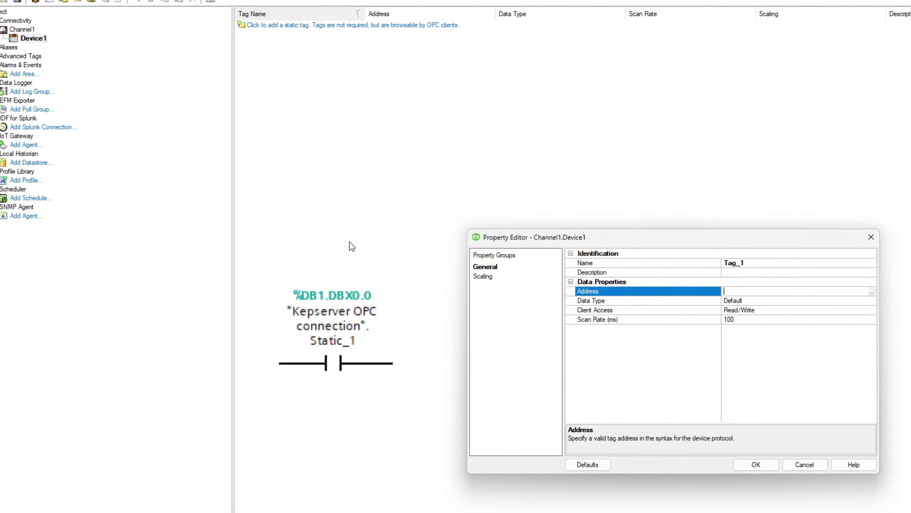
type("DB1.DBX0.0")
key("Return")
key("Return")
Add tag Tag_2 with address DB1.DBX0.1
right_click(349, 242)
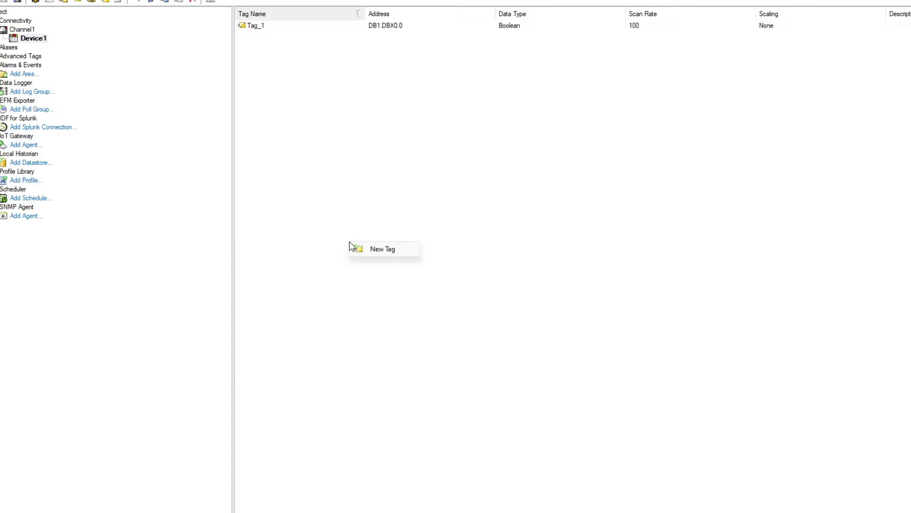
left_click(410, 255)
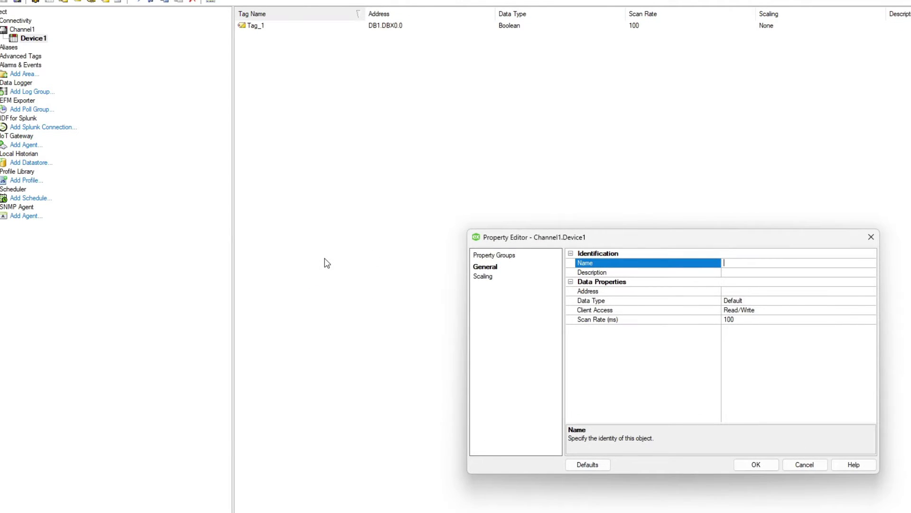
type("Tag_2")
left_click(750, 291)
type("DB1.")
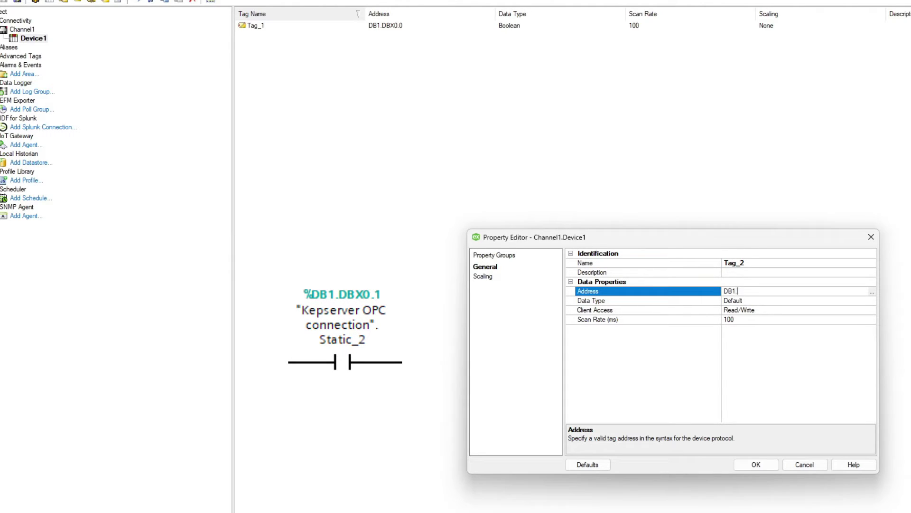
type("DBX0.1")
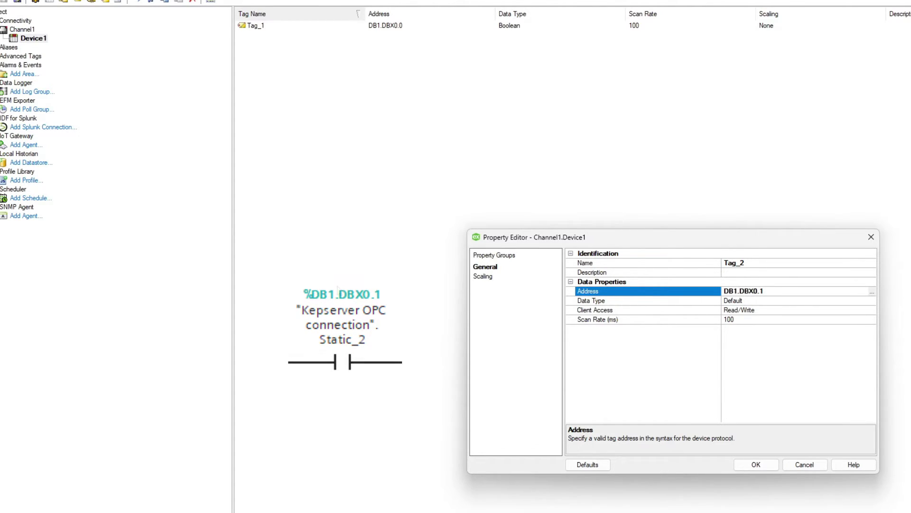
key("Return")
Add tag Tag_3 with address DB1.DBW2
right_click(489, 278)
left_click(541, 286)
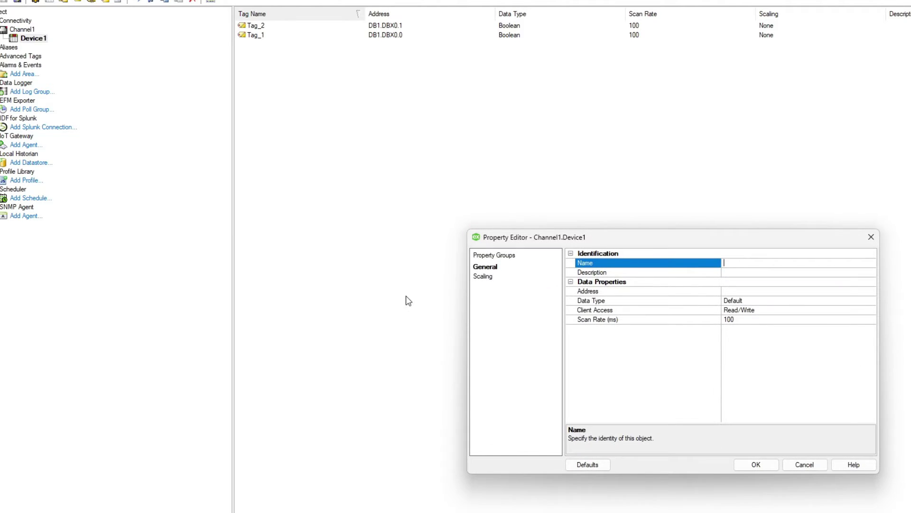
type("Tag_3")
left_click(735, 291)
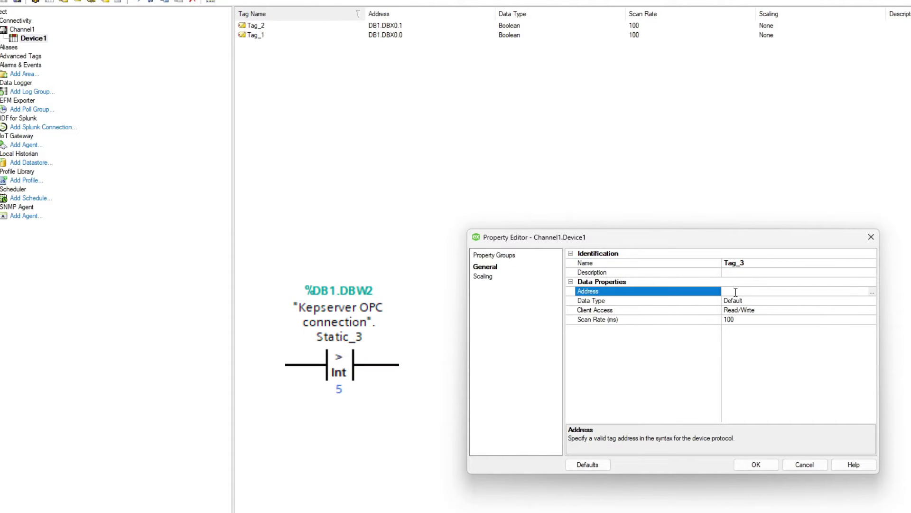
type("DB1.DBW2")
key("Return")
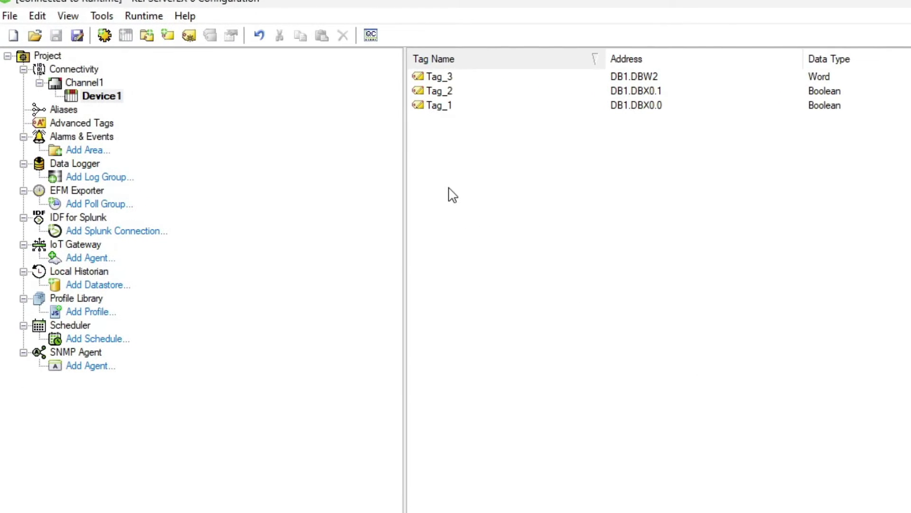
Launch OPC Quick Client and select Channel1.Device1 to see Tag_1–Tag_3 with Good quality
left_click(371, 34)
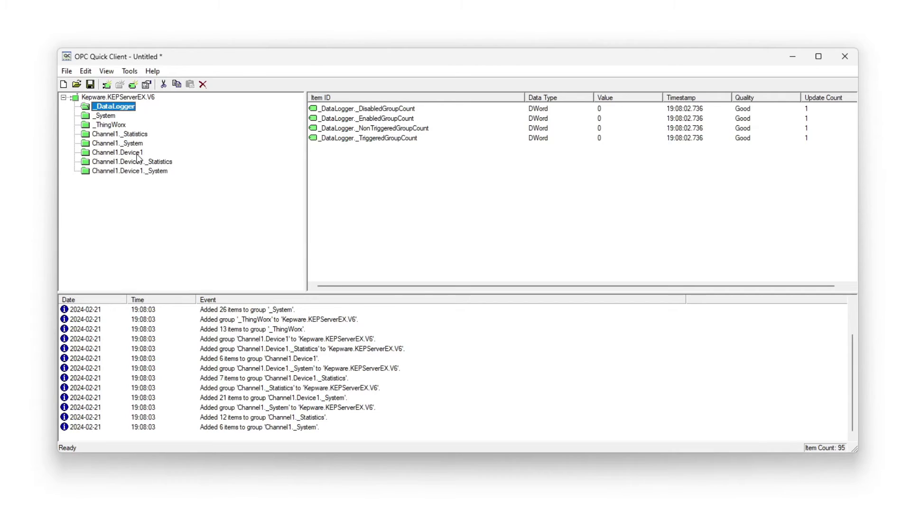
left_click(299, 214)
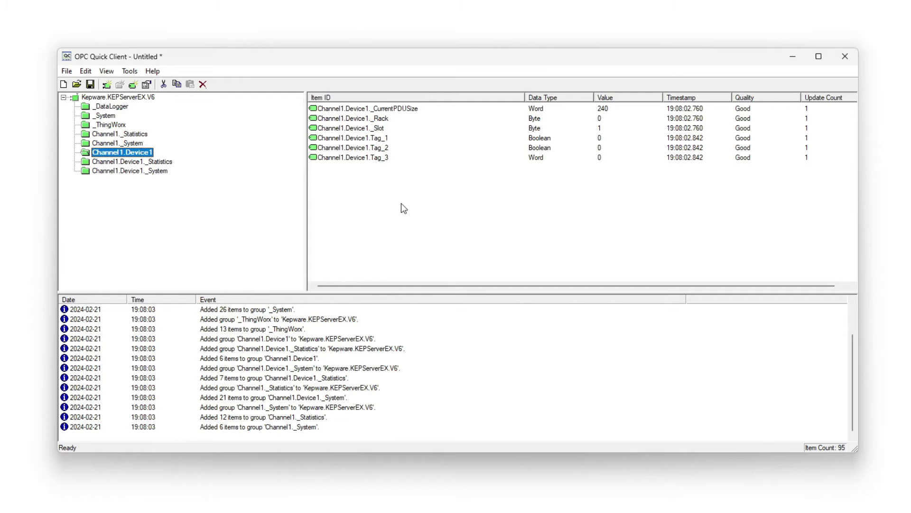
Synchronously write value 1 to both Tag_1 and Tag_2
left_click(396, 139)
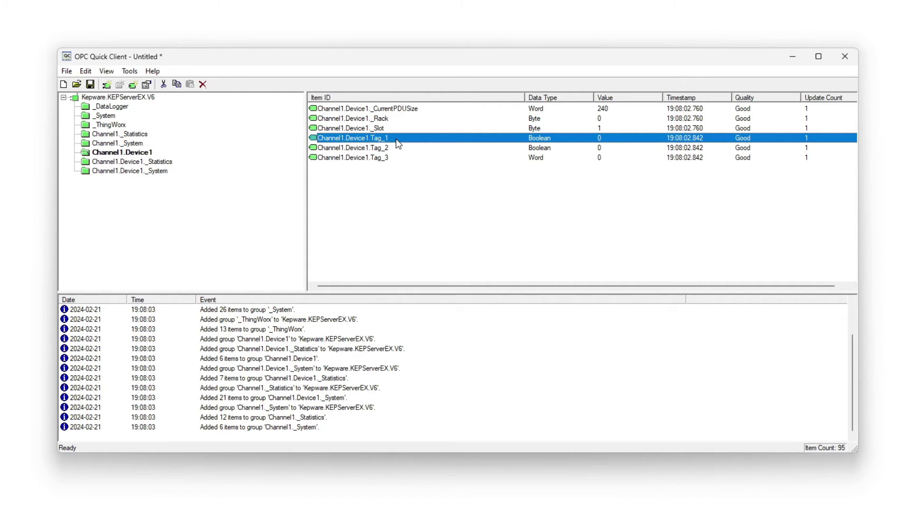
right_click(395, 138)
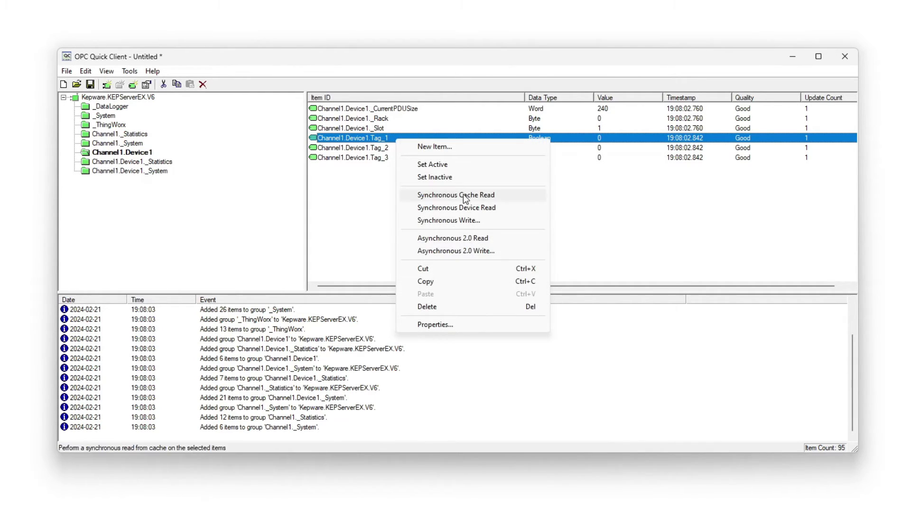
left_click(480, 218)
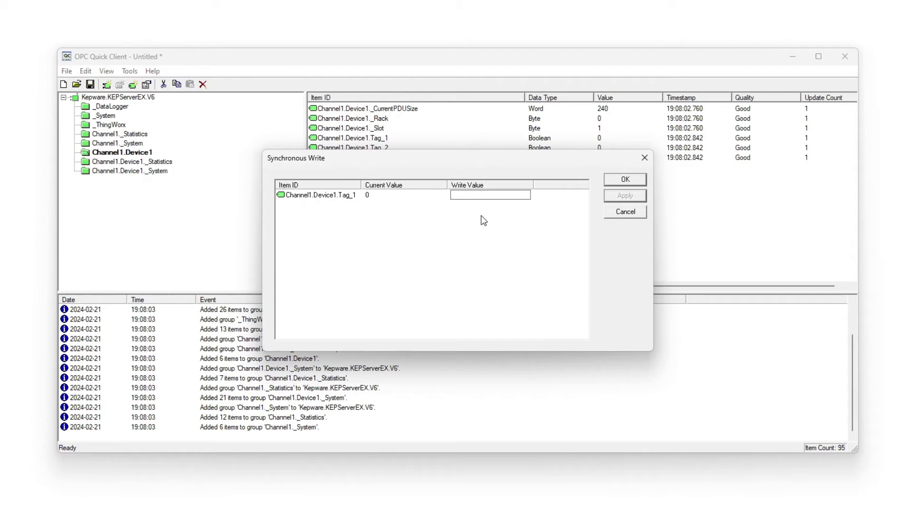
type("1")
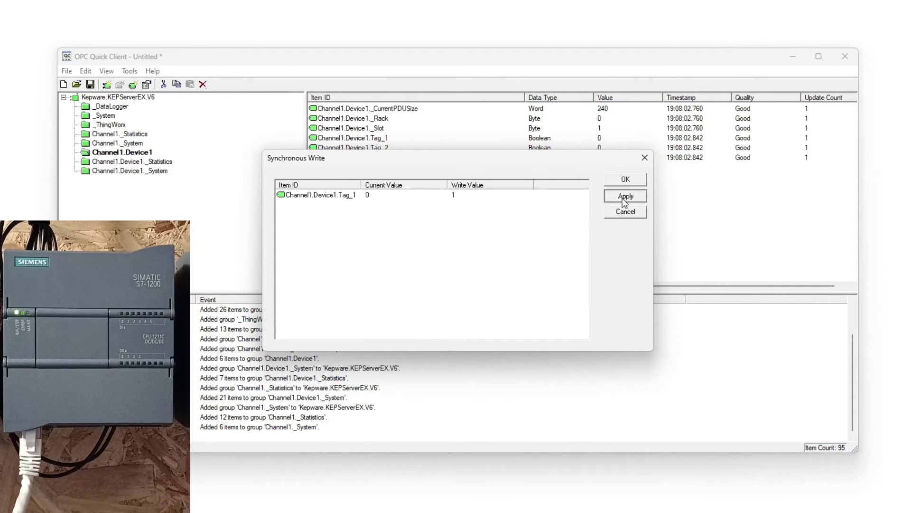
left_click(623, 199)
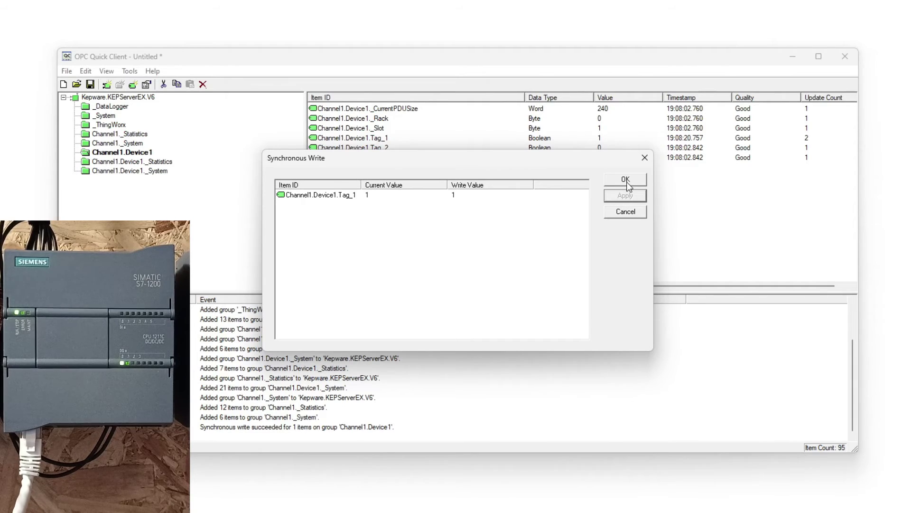
left_click(625, 180)
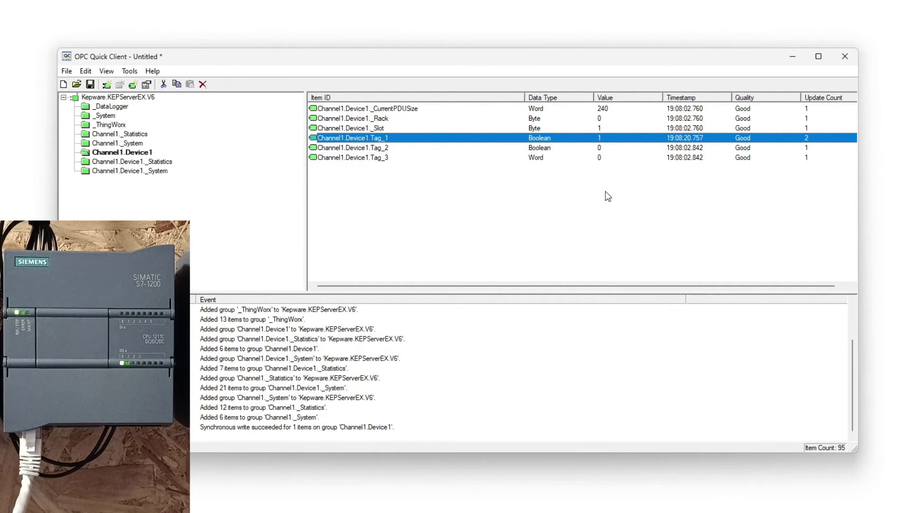
right_click(395, 147)
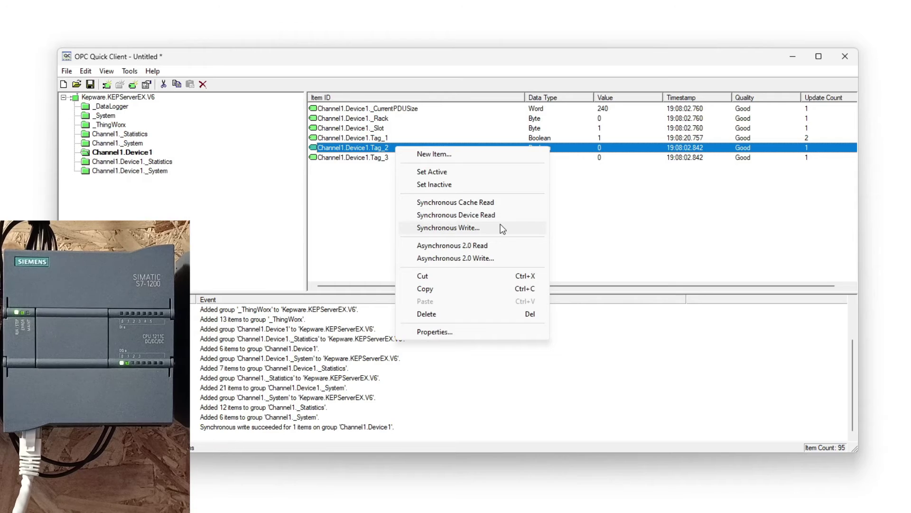
left_click(502, 228)
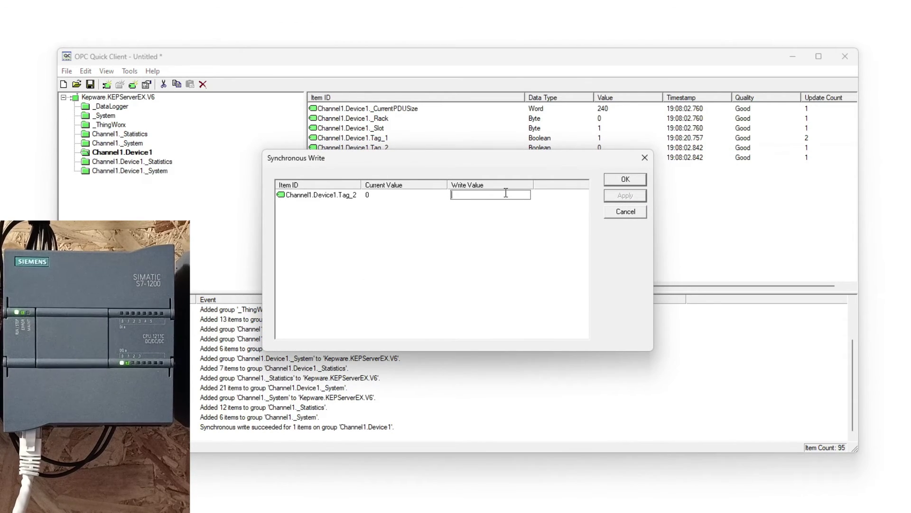
type("1")
left_click(620, 195)
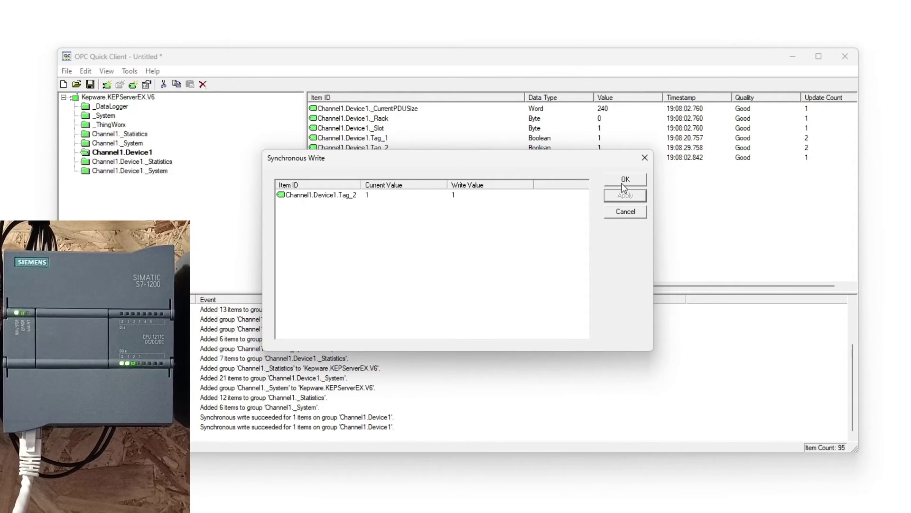
left_click(625, 180)
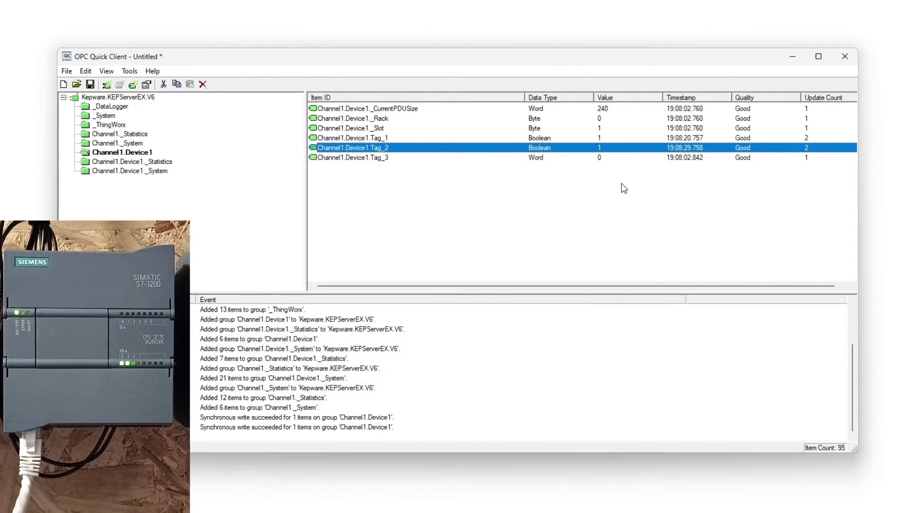
Write value 7 to Tag_3, then bring the TIA Portal ladder program forward
right_click(519, 158)
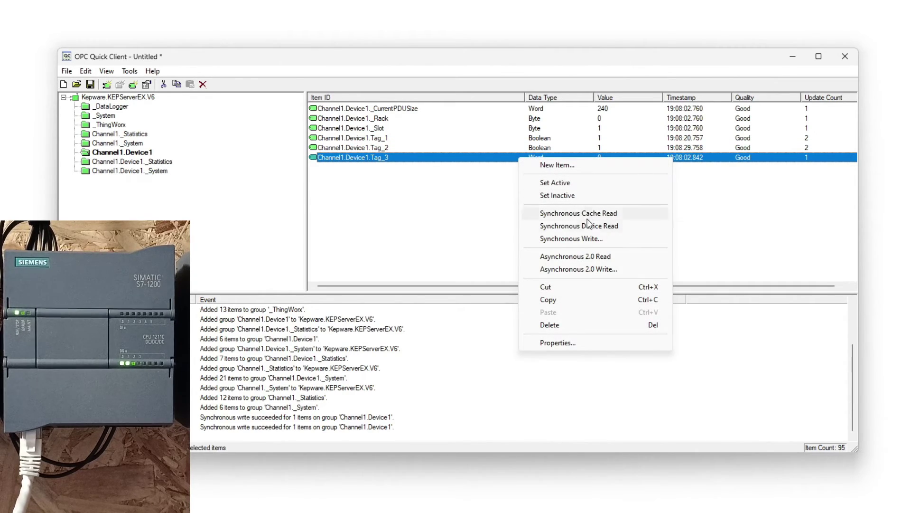
left_click(597, 239)
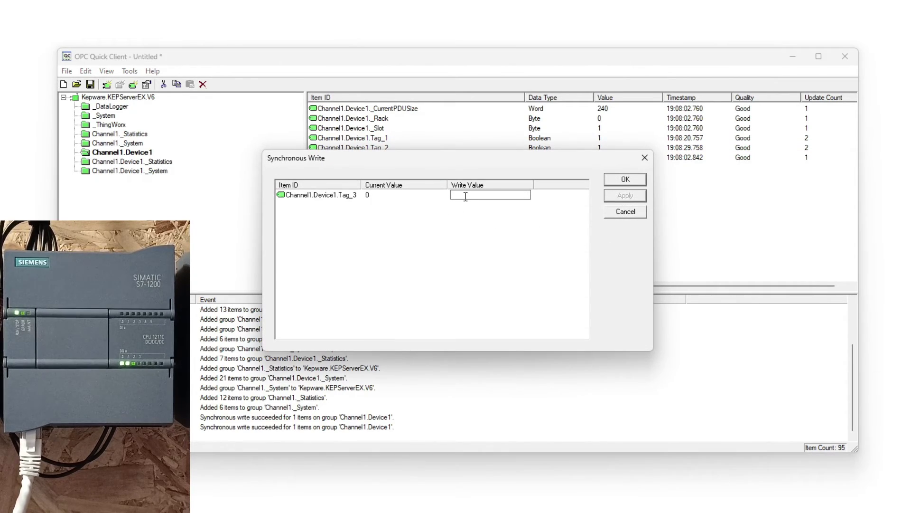
type("7")
left_click(633, 198)
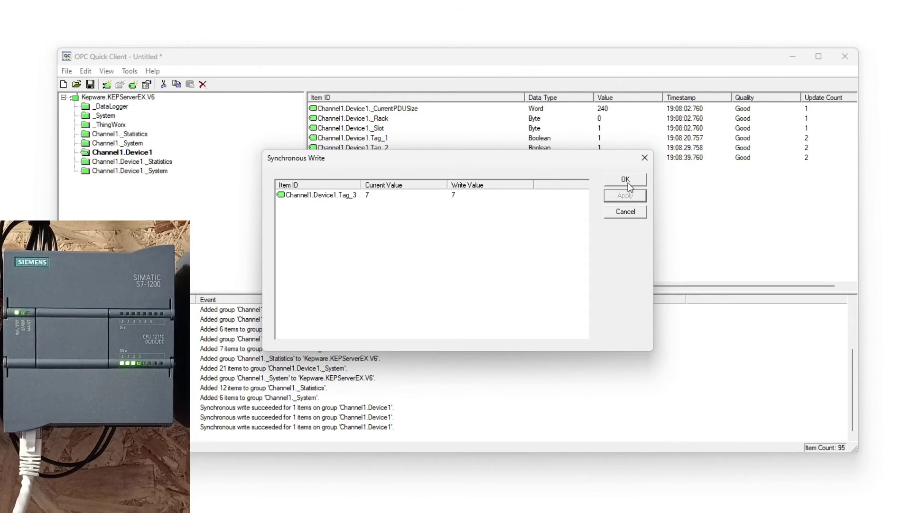
left_click(628, 181)
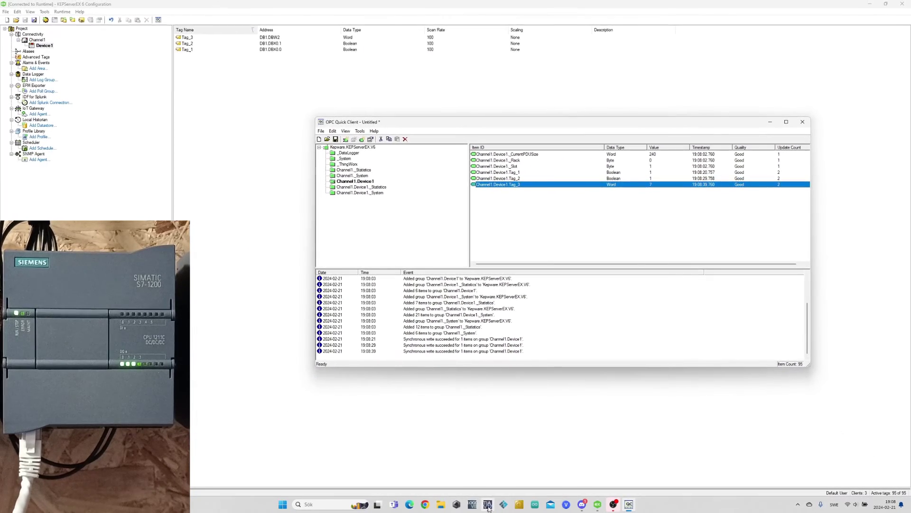
left_click(488, 504)
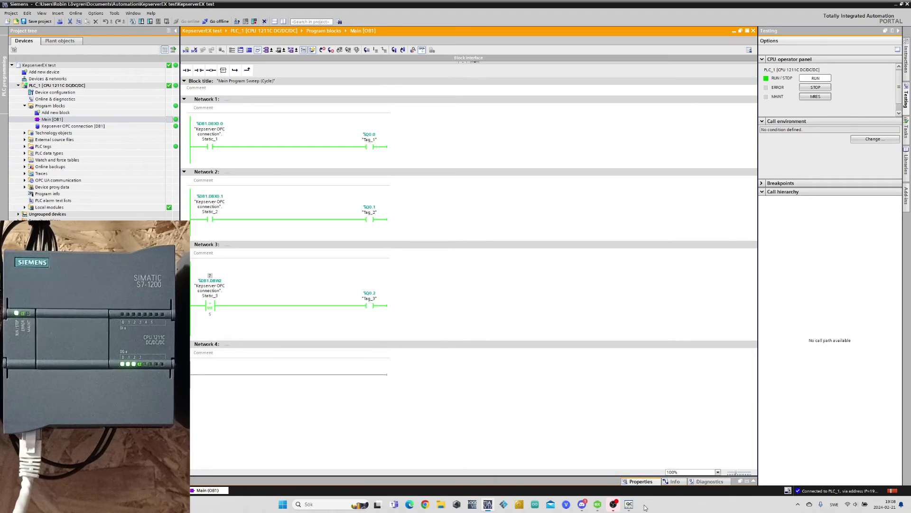
Write value 3 to Tag_3 and move the Quick Client right to reveal the ladder
left_click(629, 506)
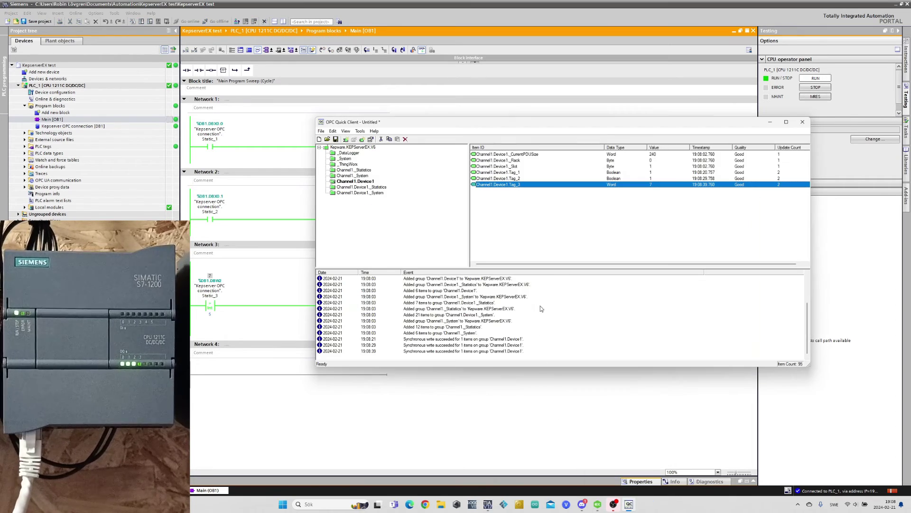
right_click(604, 186)
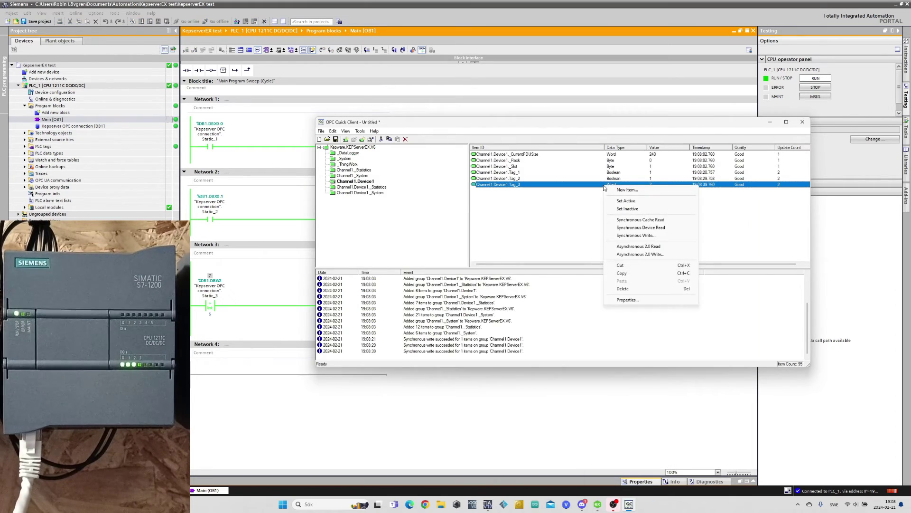
left_click(646, 236)
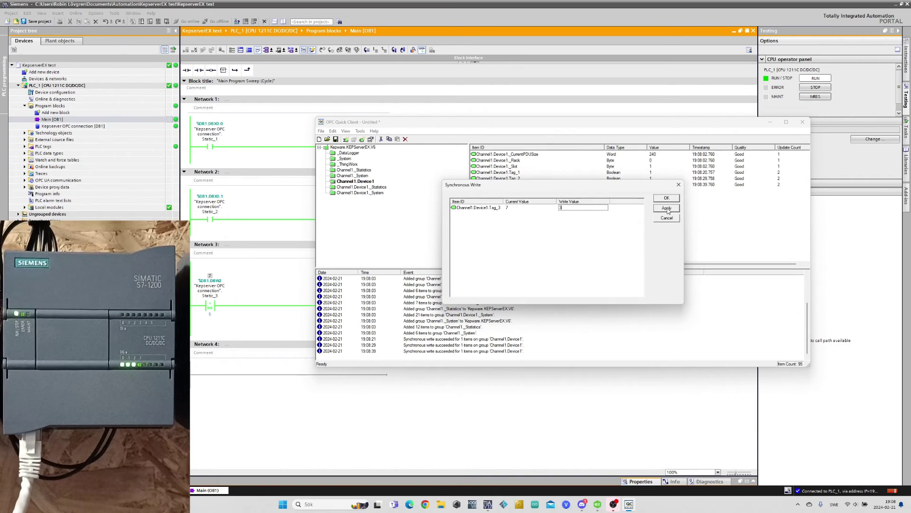
left_click(666, 208)
left_click(667, 199)
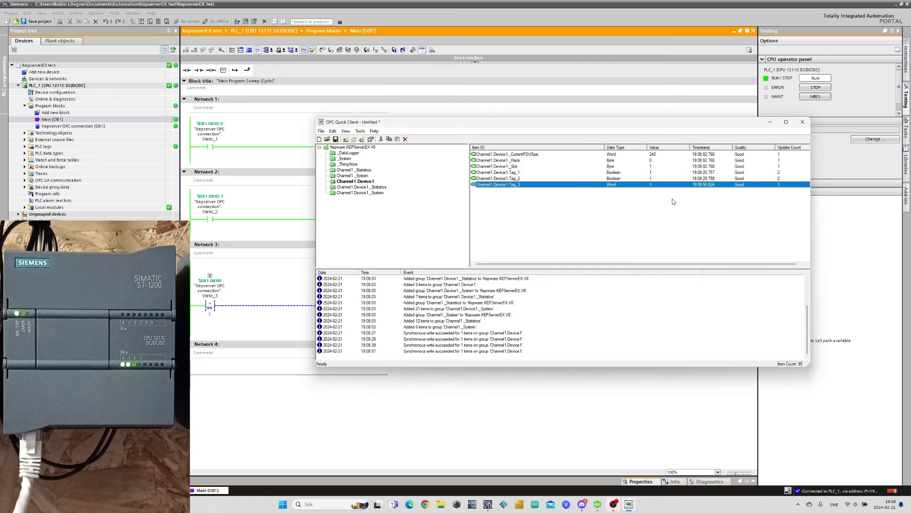
left_click_drag(572, 125, 667, 155)
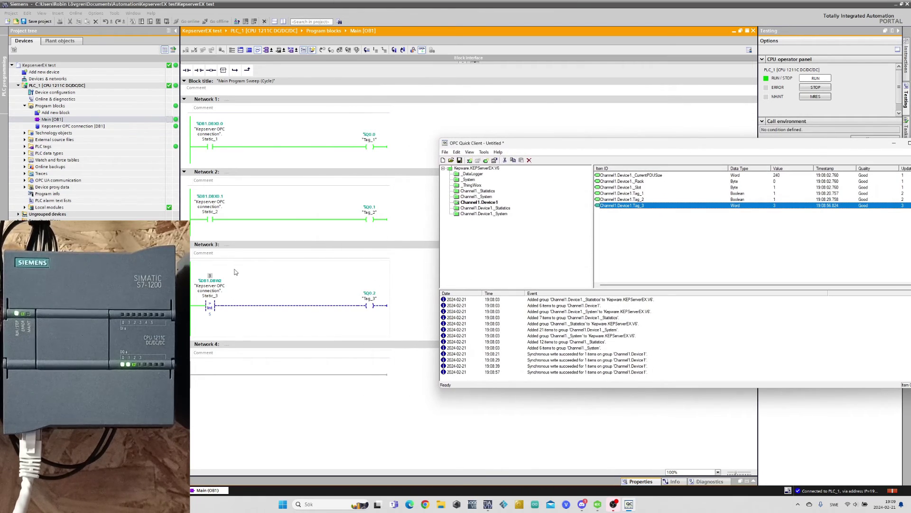
Write value 0 to Tag_1 and Tag_2, then shift the Quick Client window left
right_click(750, 194)
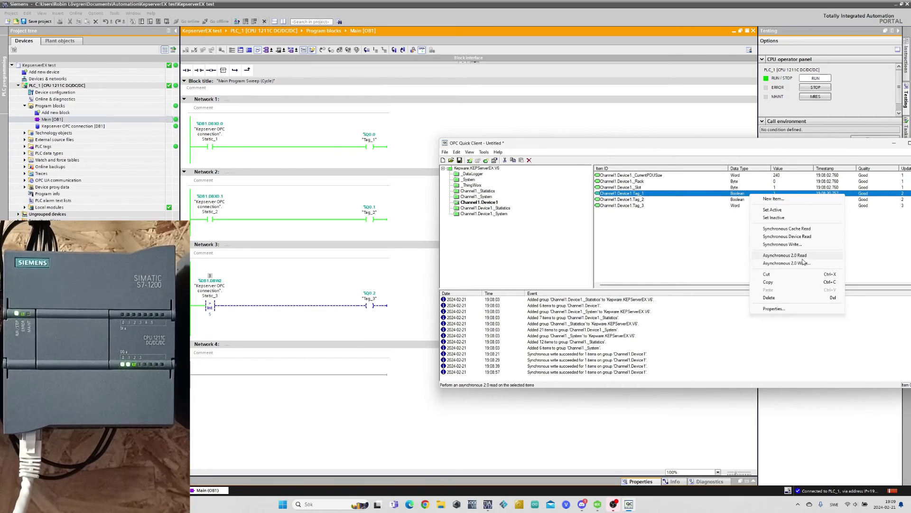
left_click(783, 244)
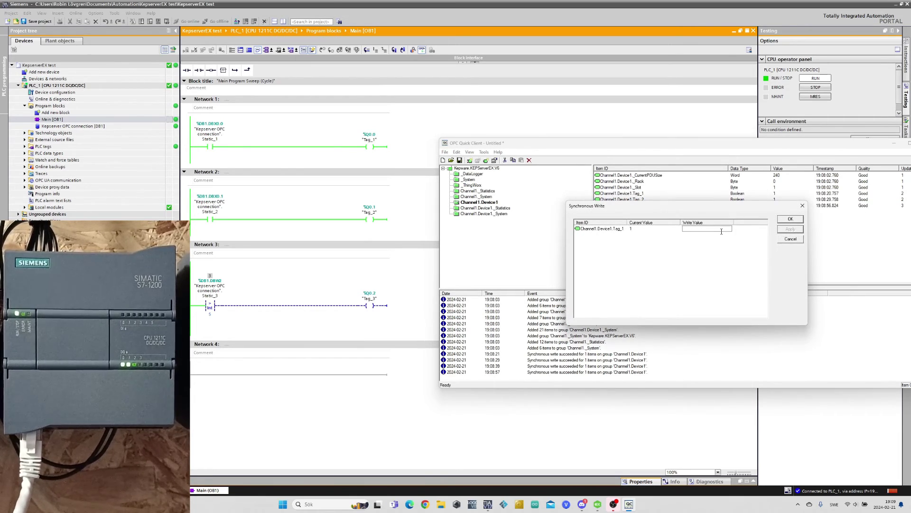
type("0")
left_click(790, 229)
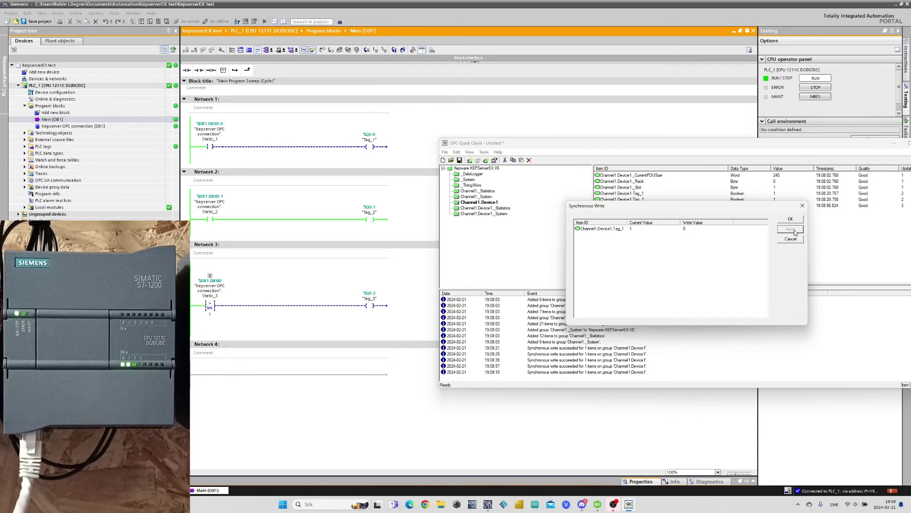
left_click(791, 220)
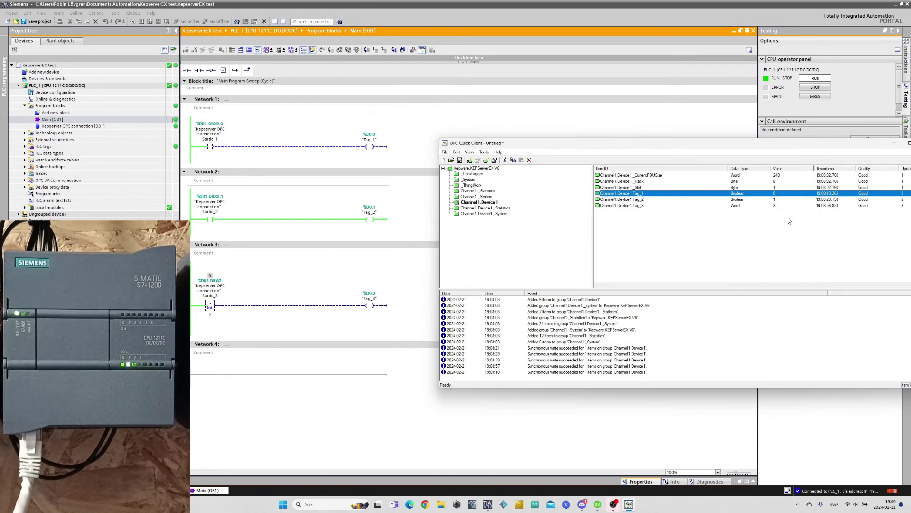
right_click(674, 201)
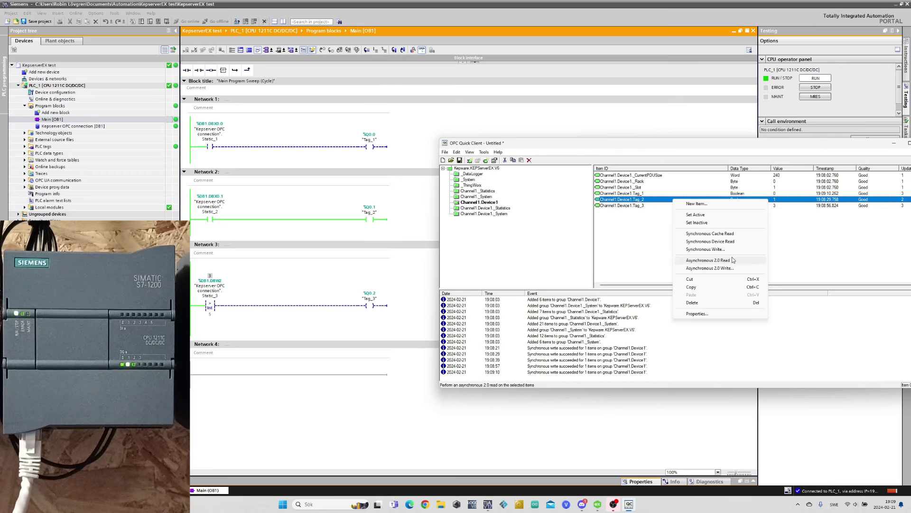
left_click(706, 250)
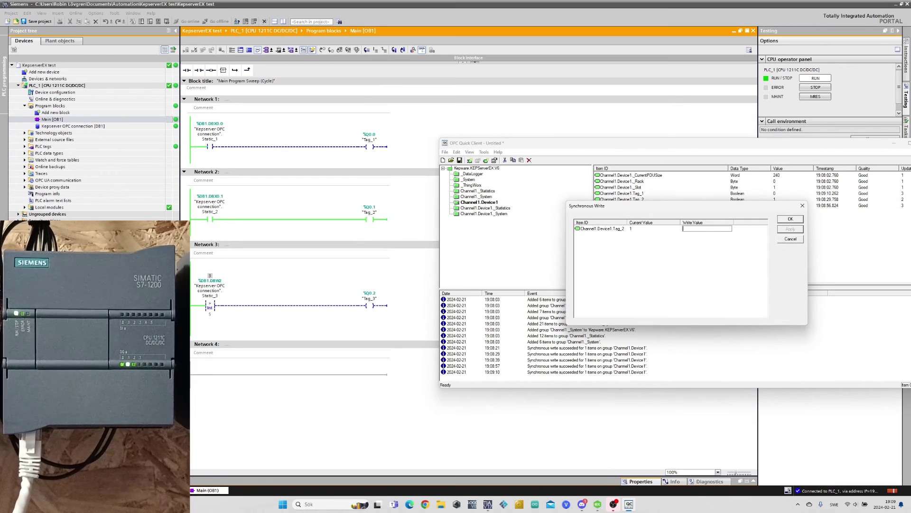
type("0")
left_click(791, 229)
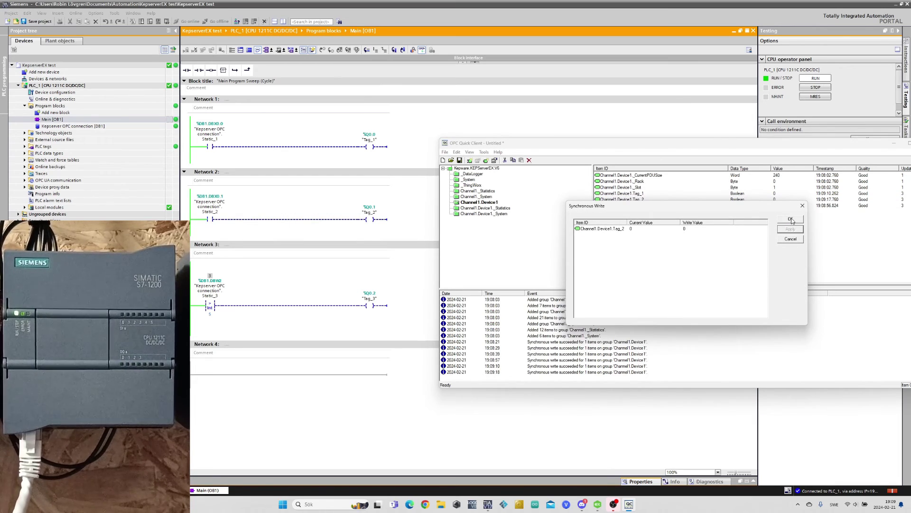
left_click(791, 219)
left_click_drag(749, 141, 733, 137)
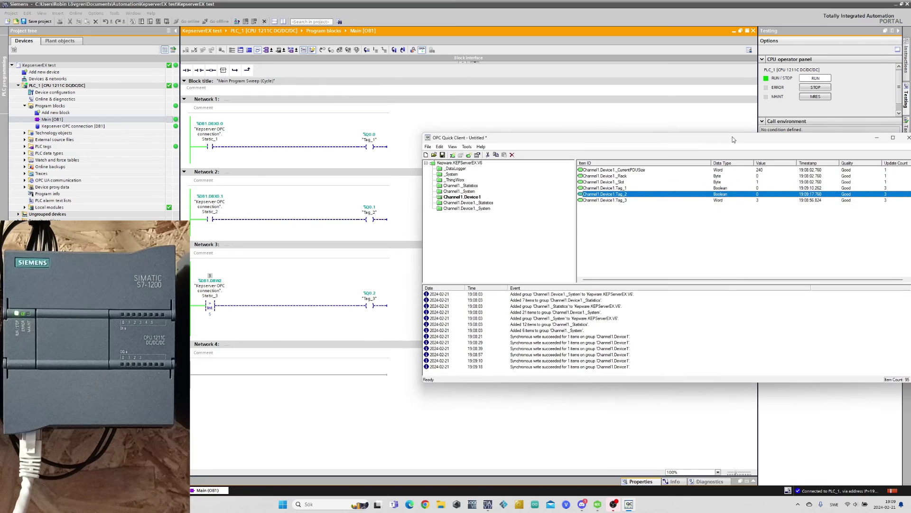
left_click_drag(651, 142, 522, 147)
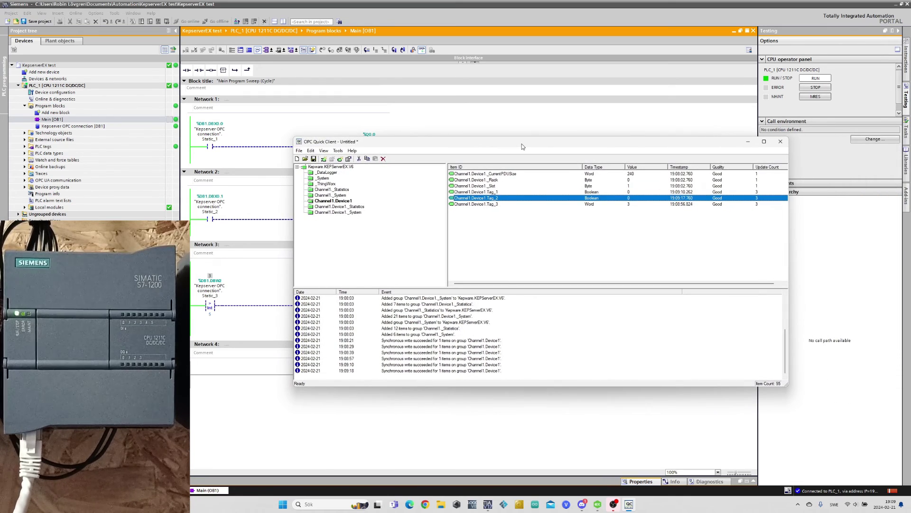